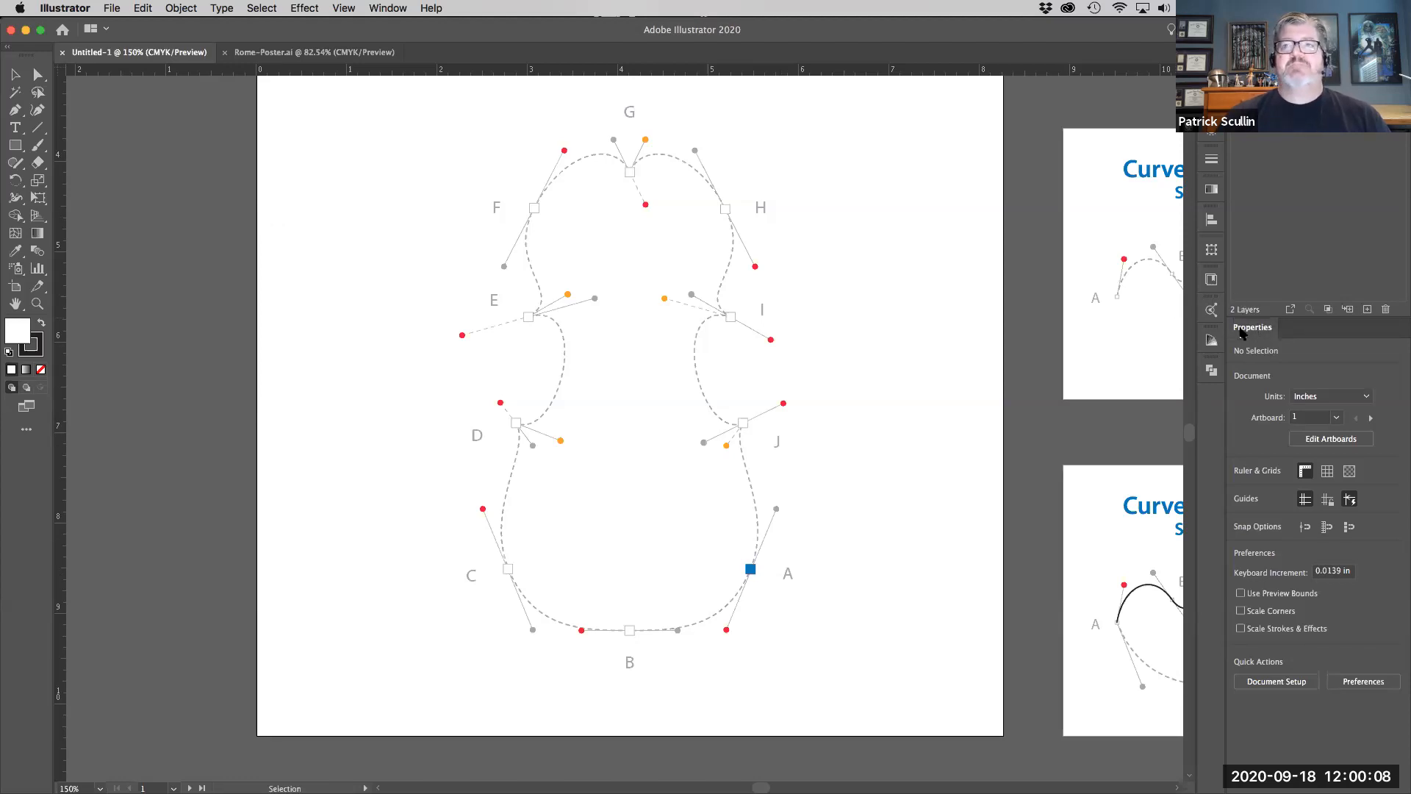
- Choose the Pen tool and set the fill to None
click(17, 113)
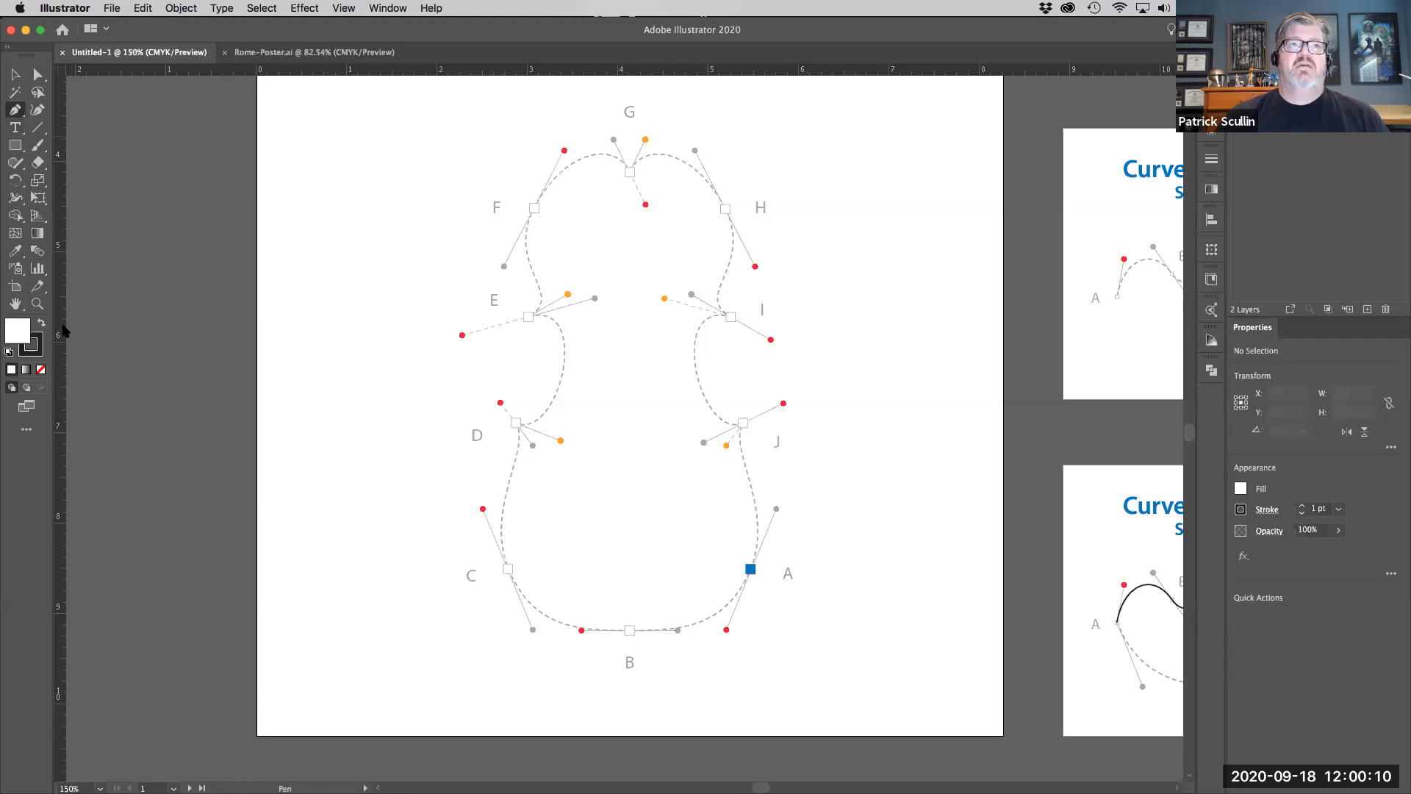
click(1240, 490)
click(1079, 542)
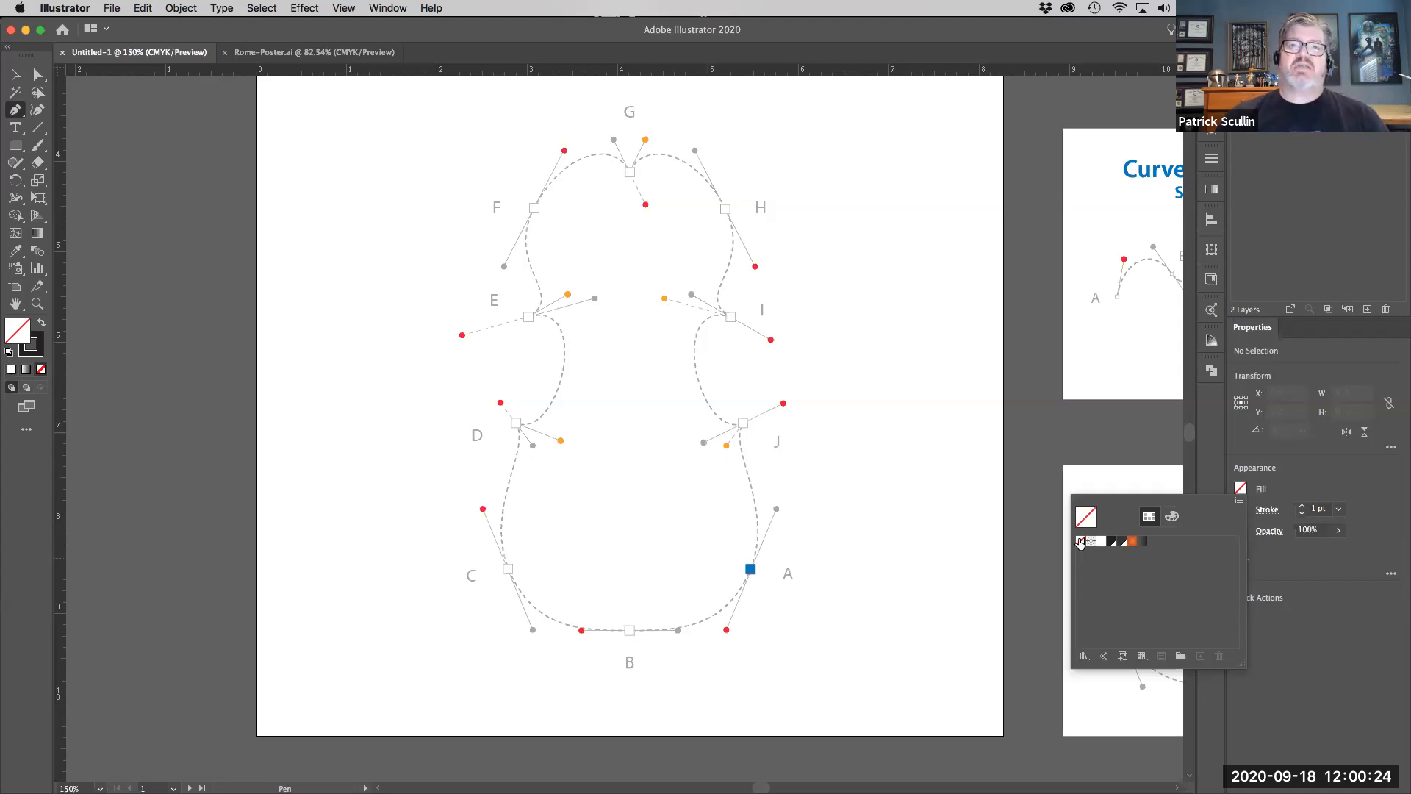
click(1319, 569)
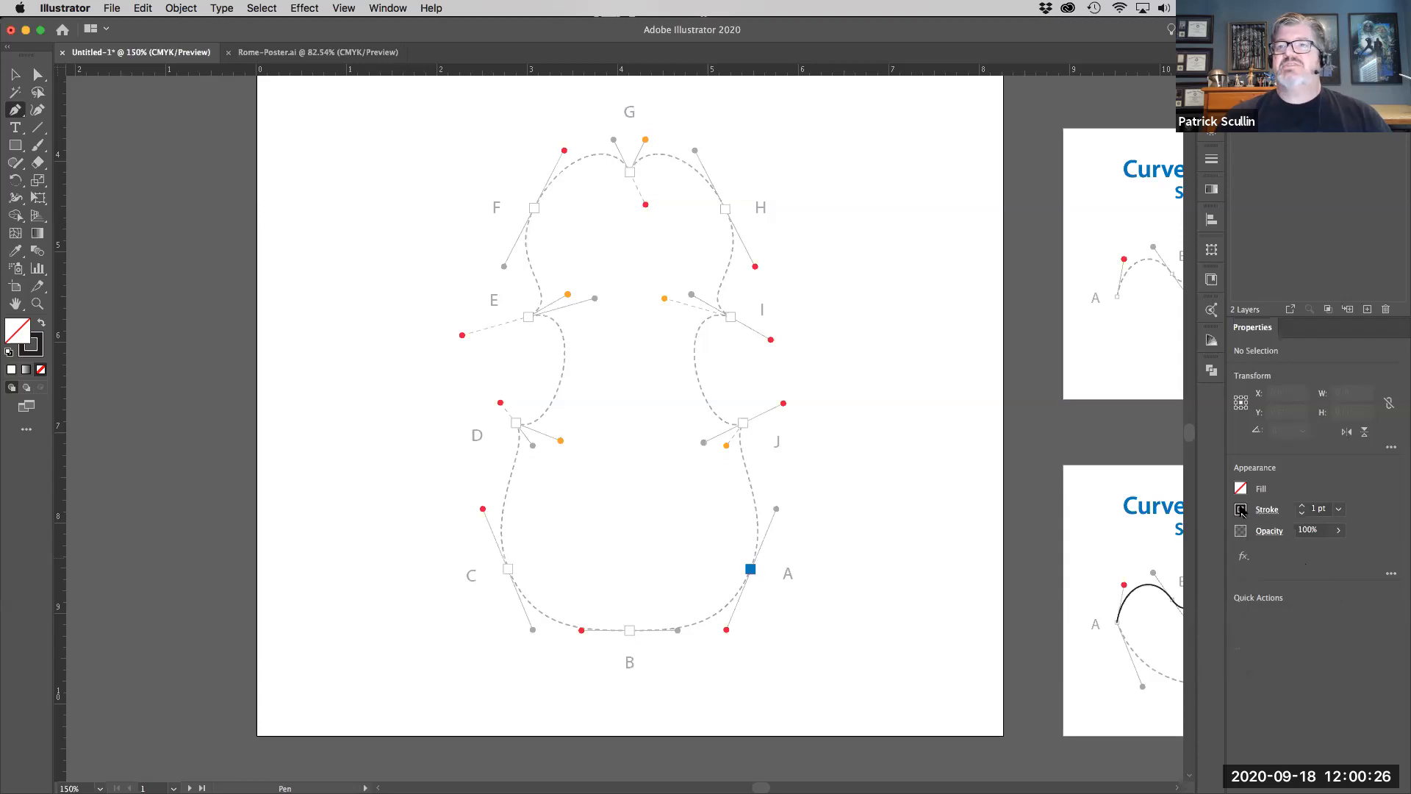
- Set the stroke colour to a red-orange from the CMYK spectrum and the stroke weight to 4 pt
click(1240, 509)
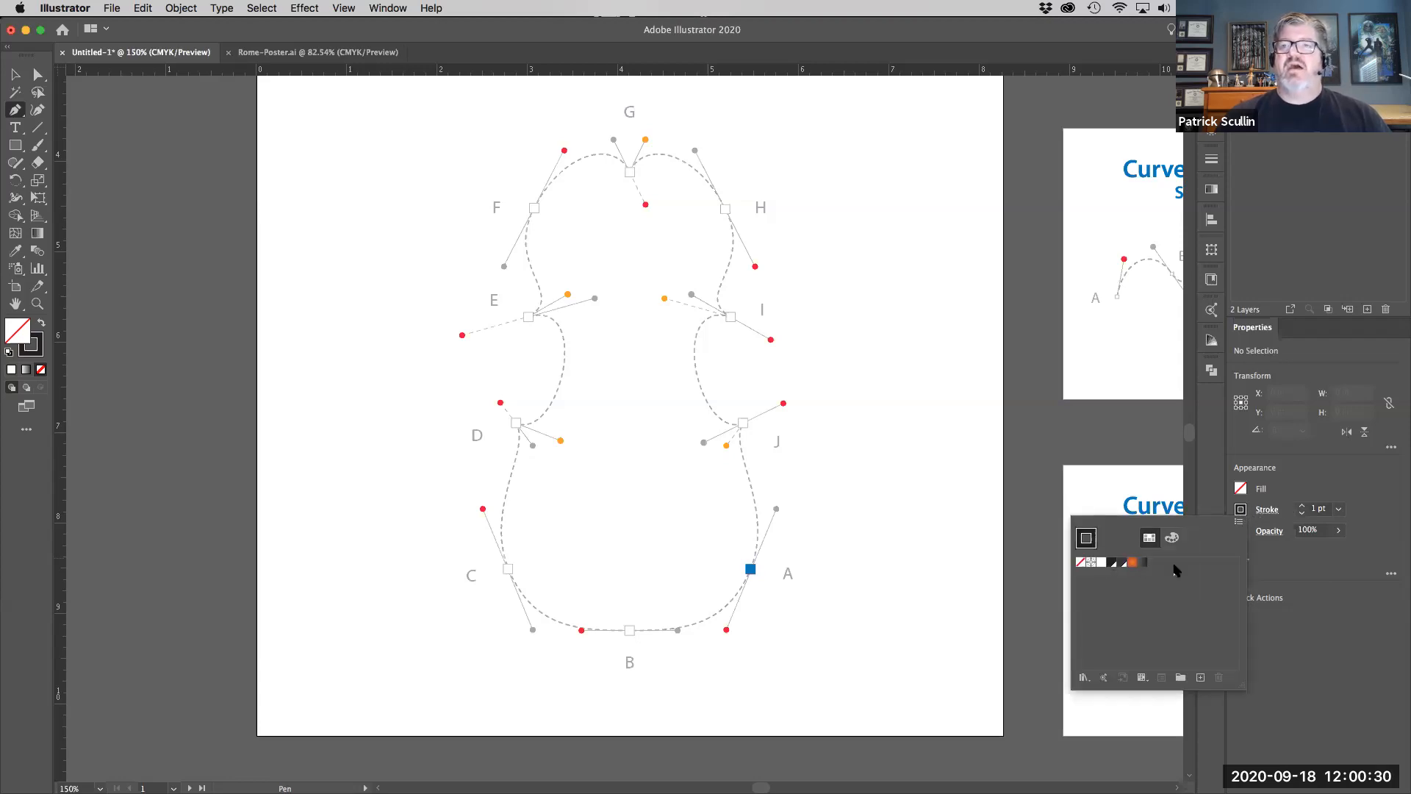
click(1172, 538)
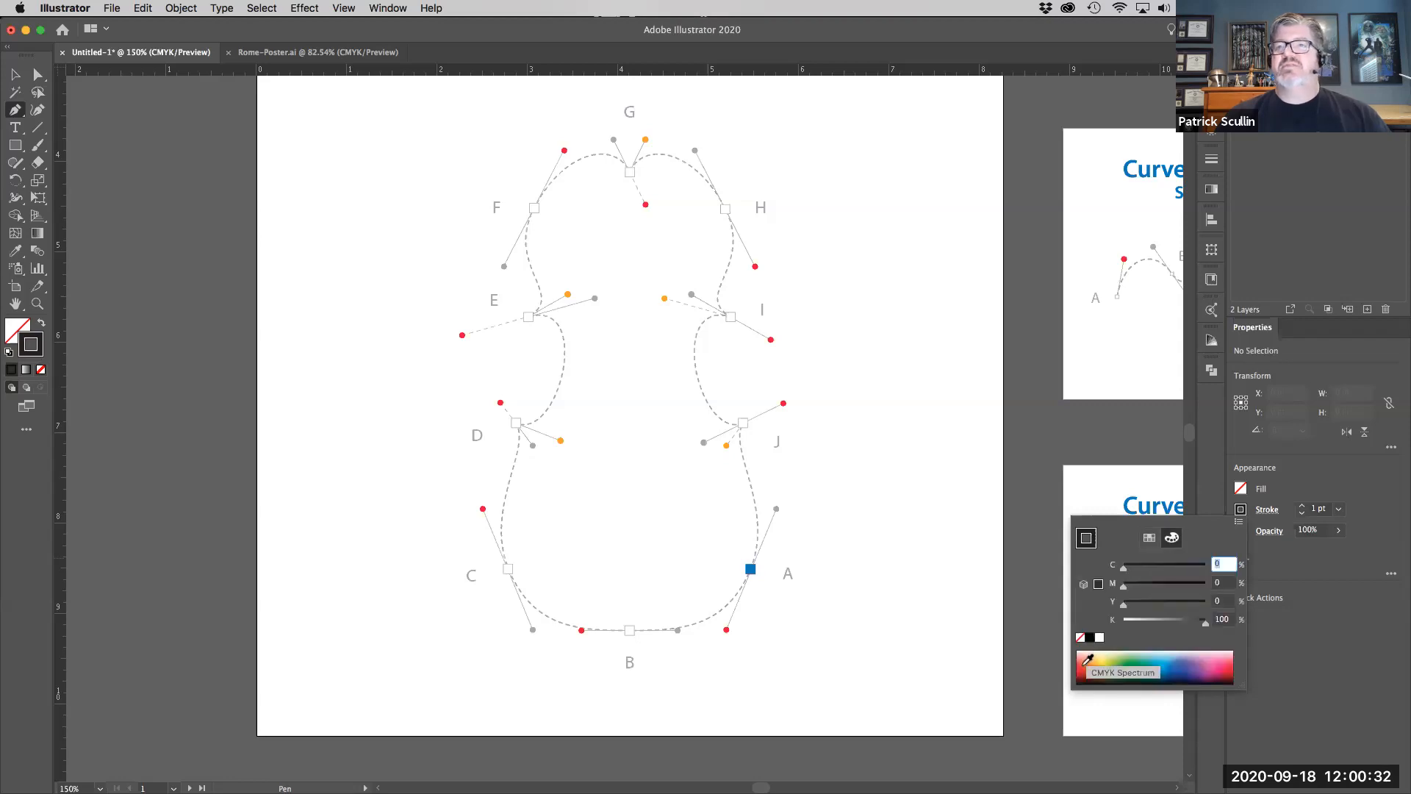
click(1099, 666)
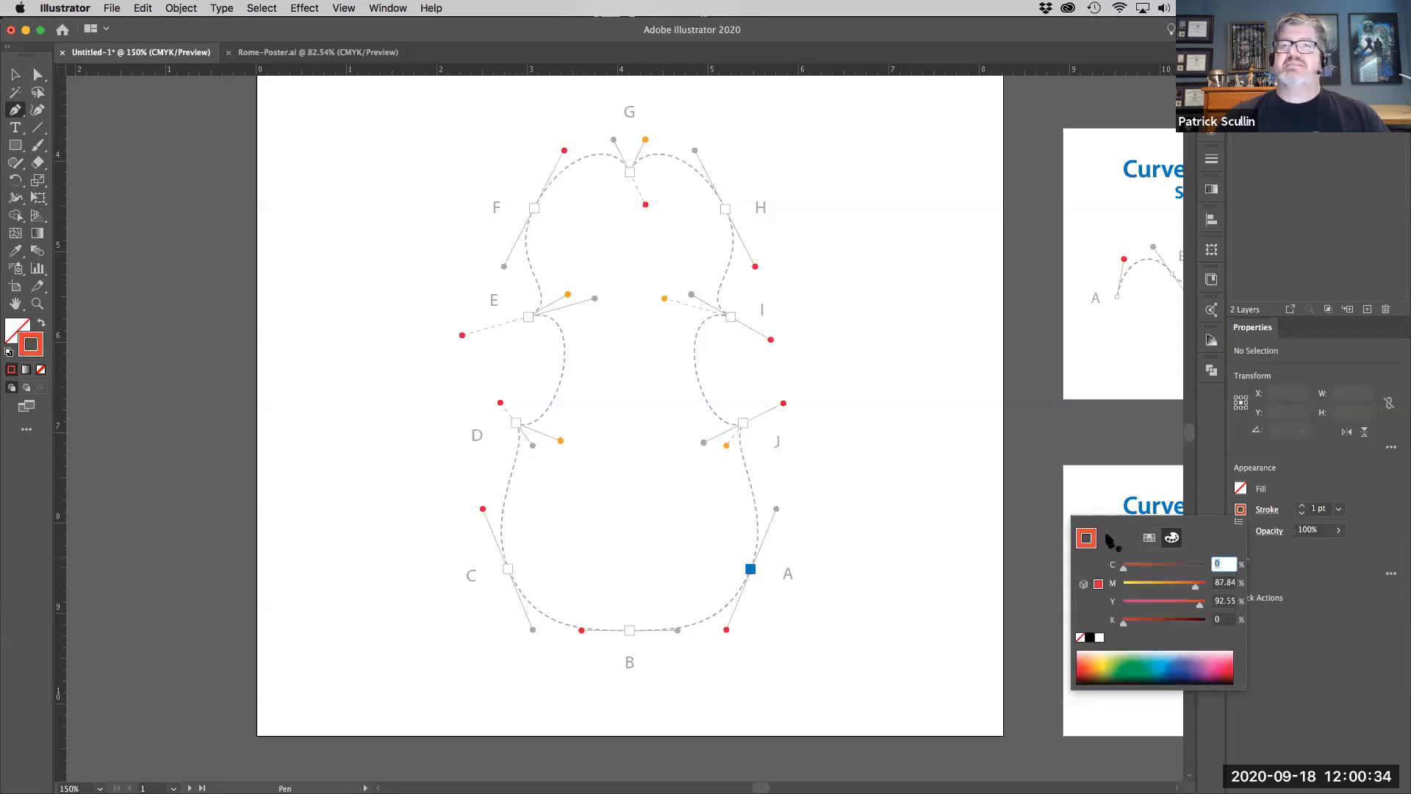
click(742, 530)
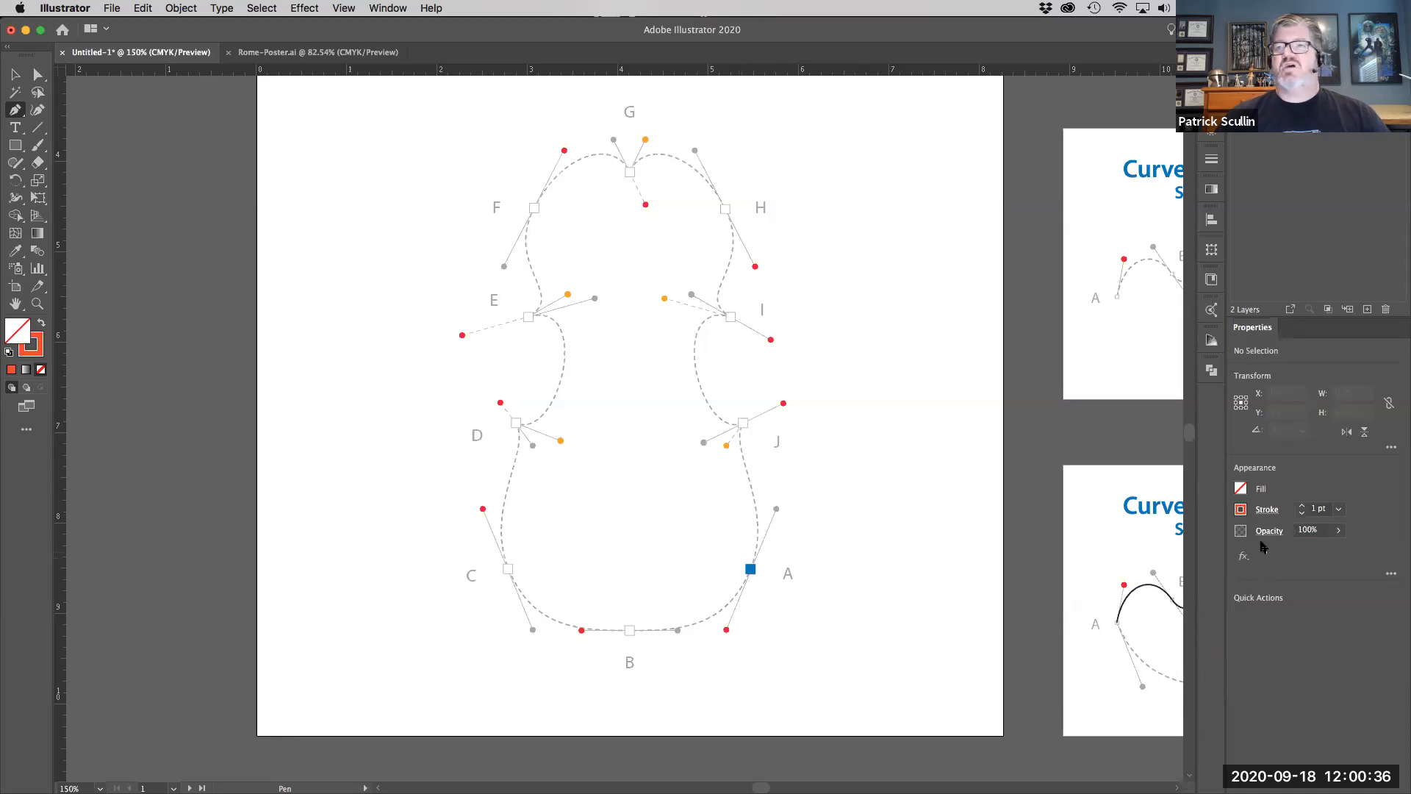
click(1302, 507)
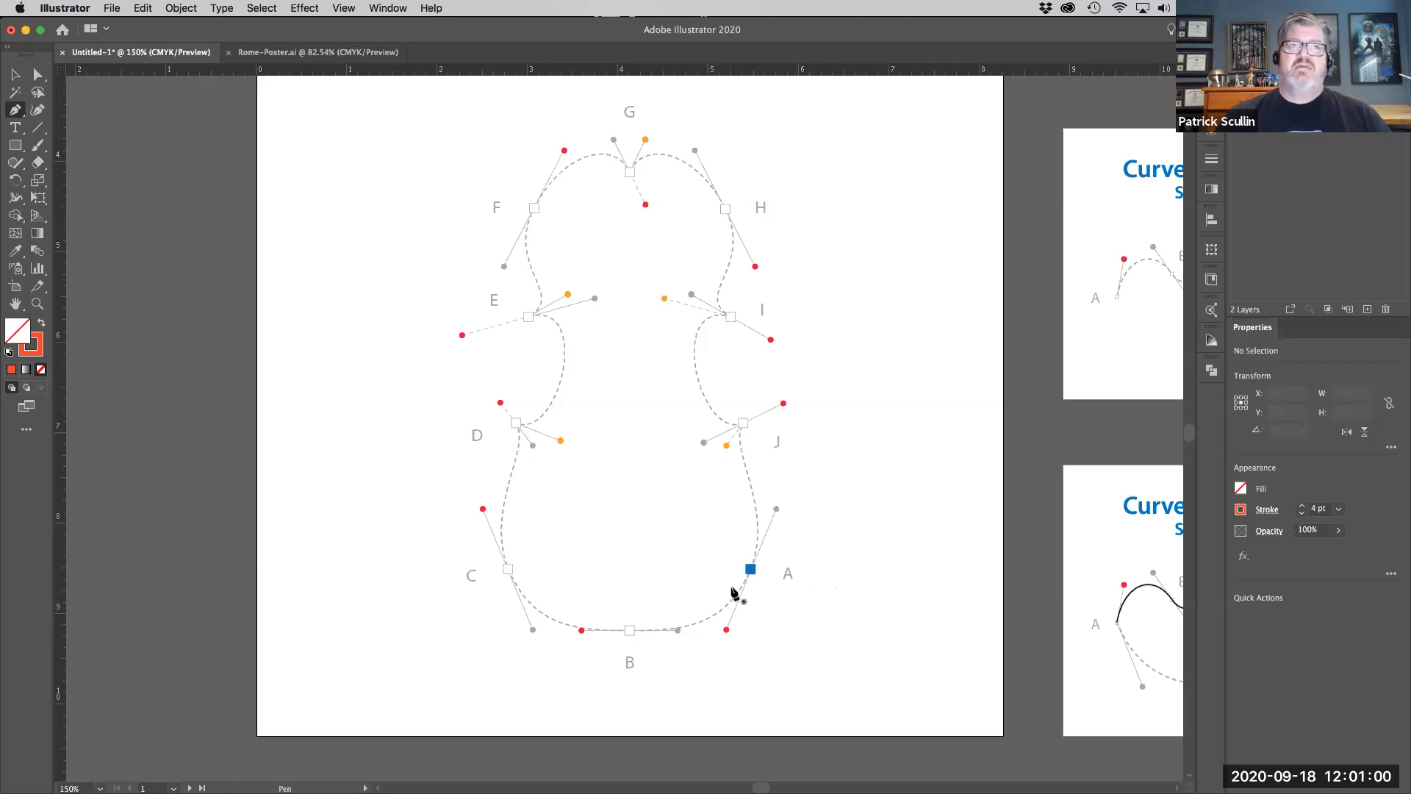
- Draw the first curve of the violin outline from point A to point B, pulling each handle to its red dot
drag(750, 571, 726, 630)
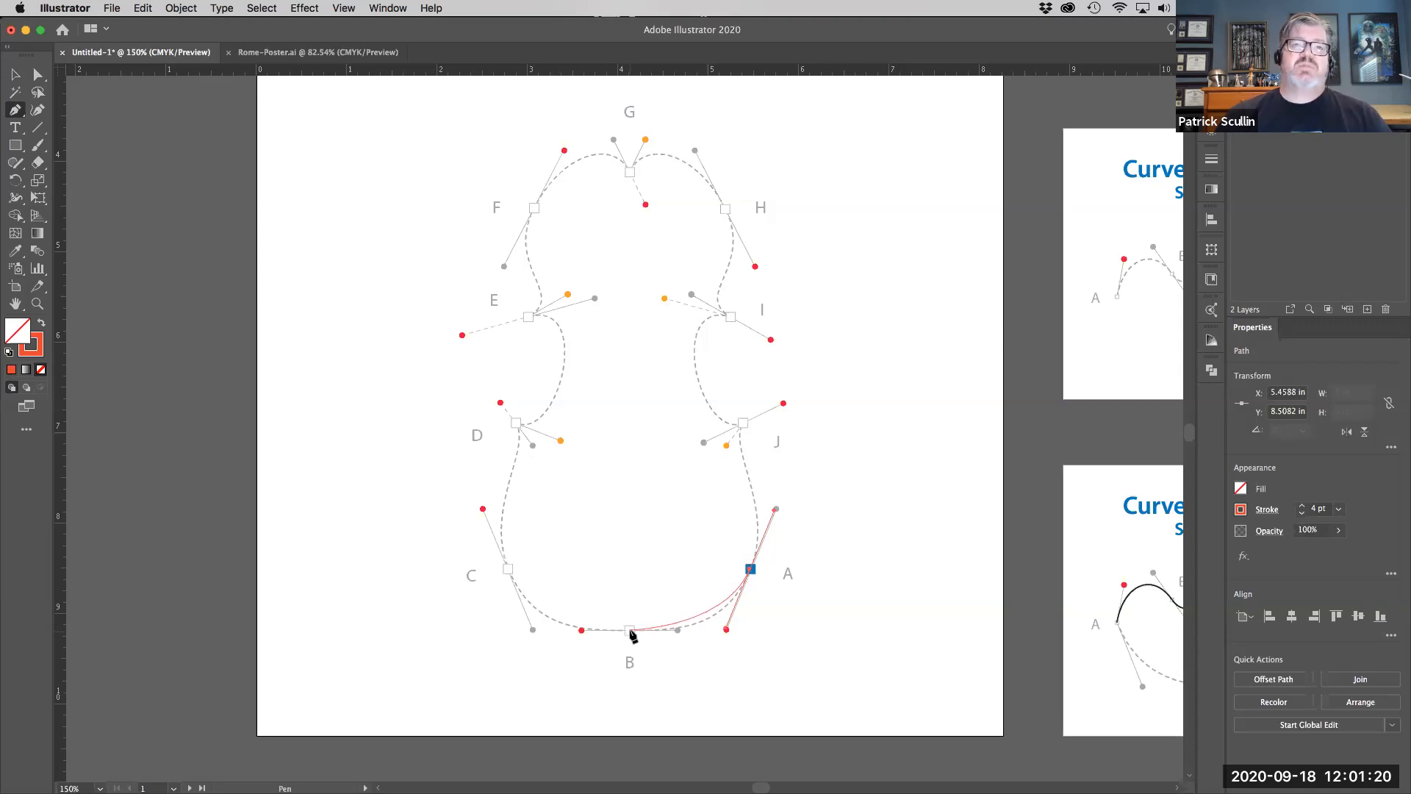
drag(630, 632, 581, 629)
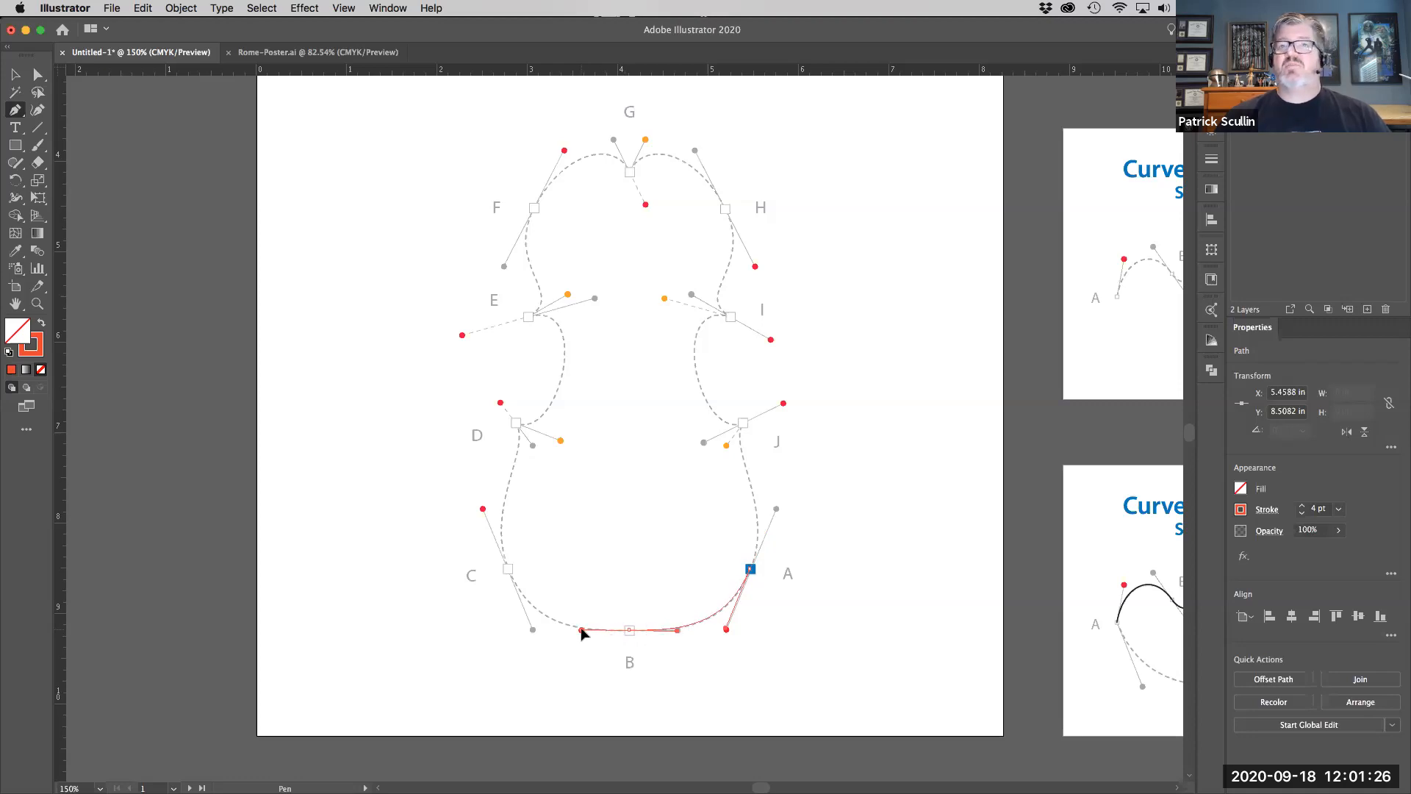
drag(581, 630, 583, 630)
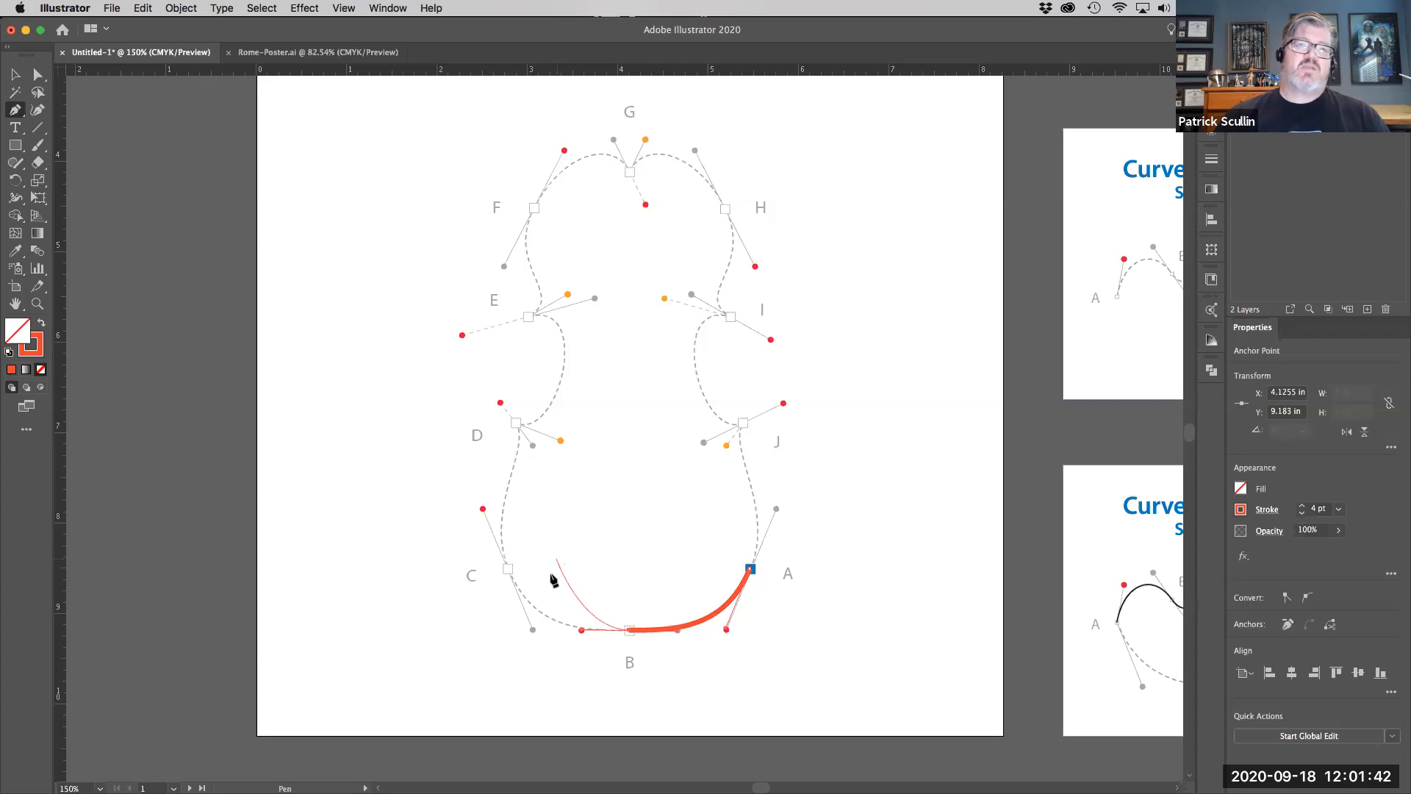
drag(554, 624, 542, 615)
click(541, 611)
click(530, 604)
click(526, 596)
click(520, 588)
click(513, 578)
click(506, 559)
click(504, 540)
click(504, 523)
click(504, 515)
click(504, 508)
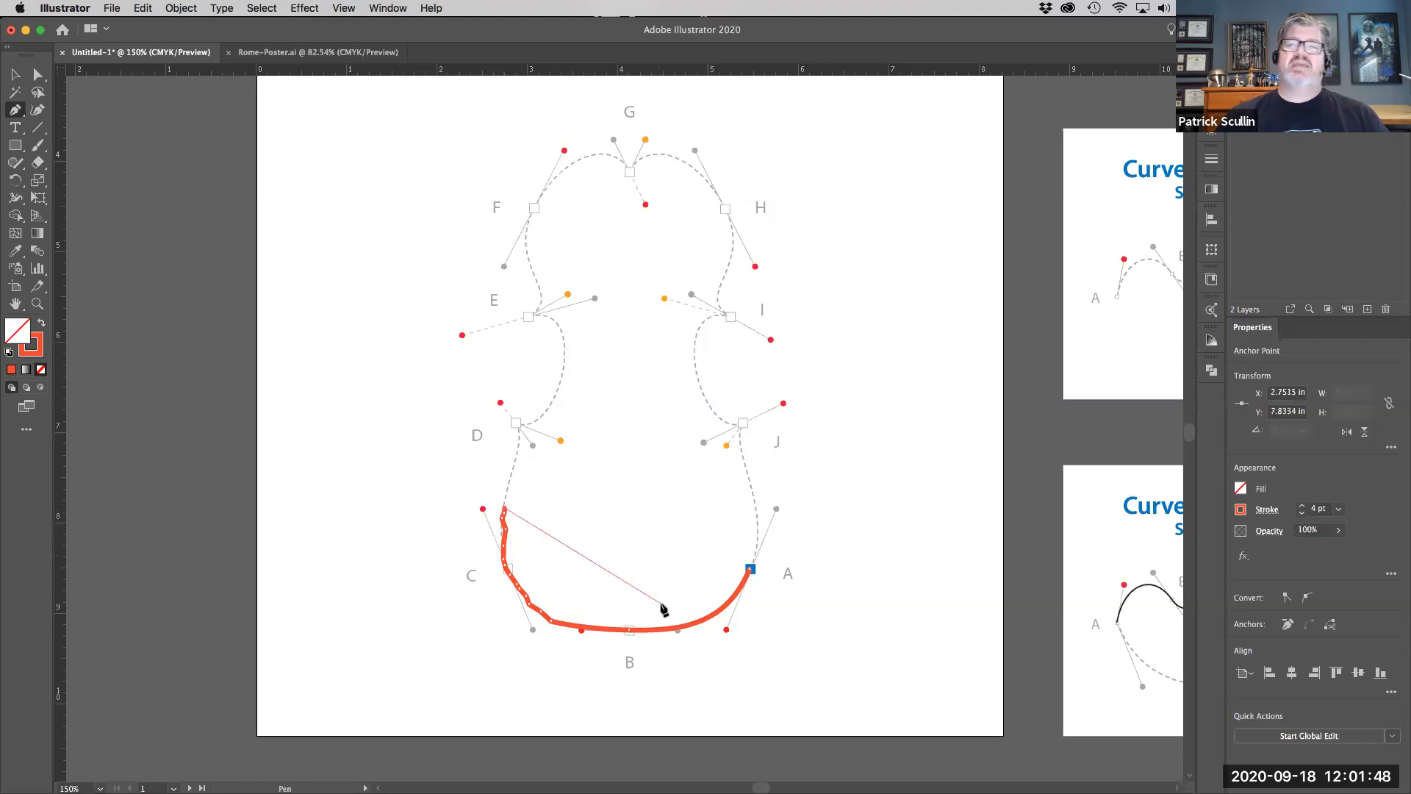
key(super+z)
key(super+z)
key(super+z)
key(super+z)
key(super+z)
key(super+z)
key(super+z)
key(super+z)
key(super+z)
key(super+z)
key(super+z)
key(super+z)
key(super+z)
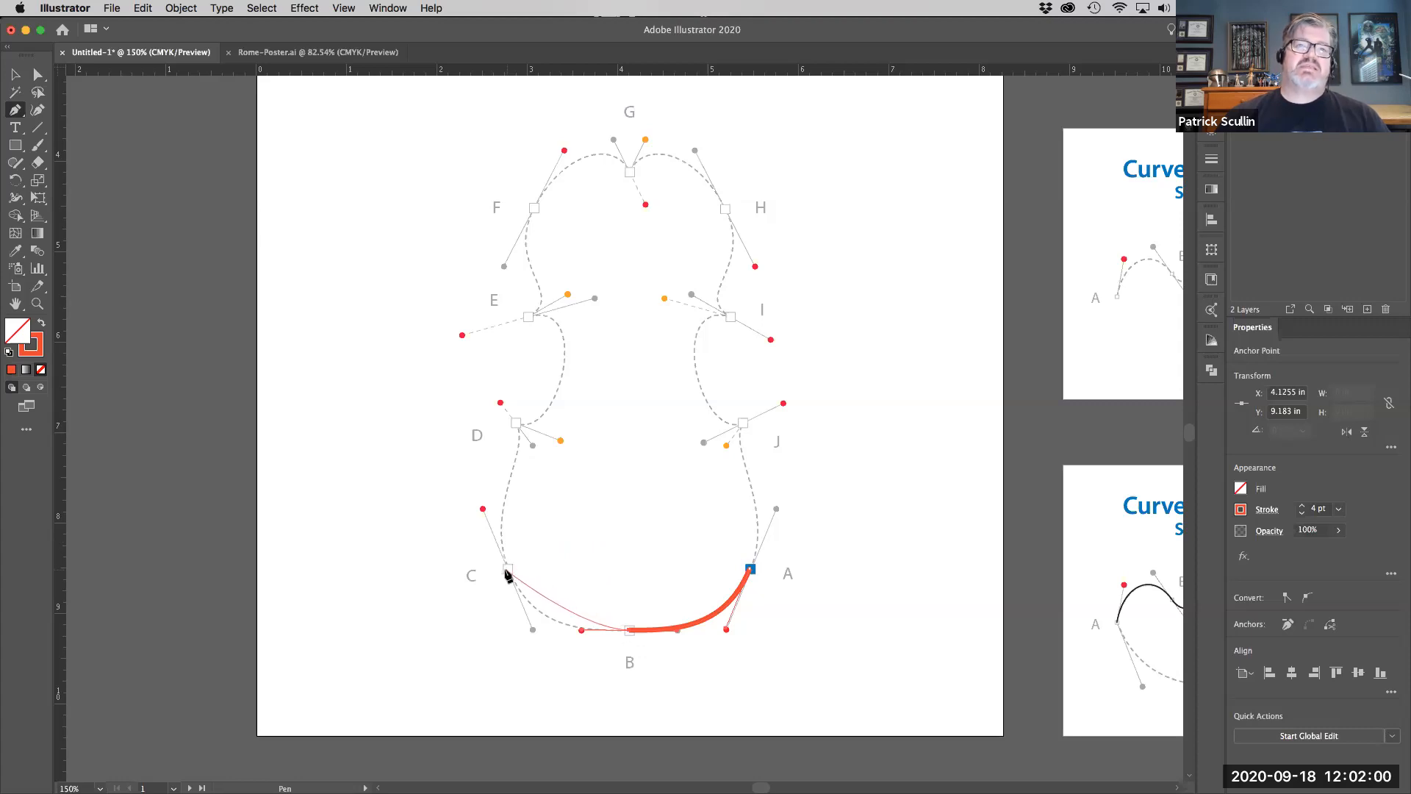
- Continue the path to a smooth point at C, aligning the anchor with the template square and its handle with the red dot
drag(507, 572, 480, 514)
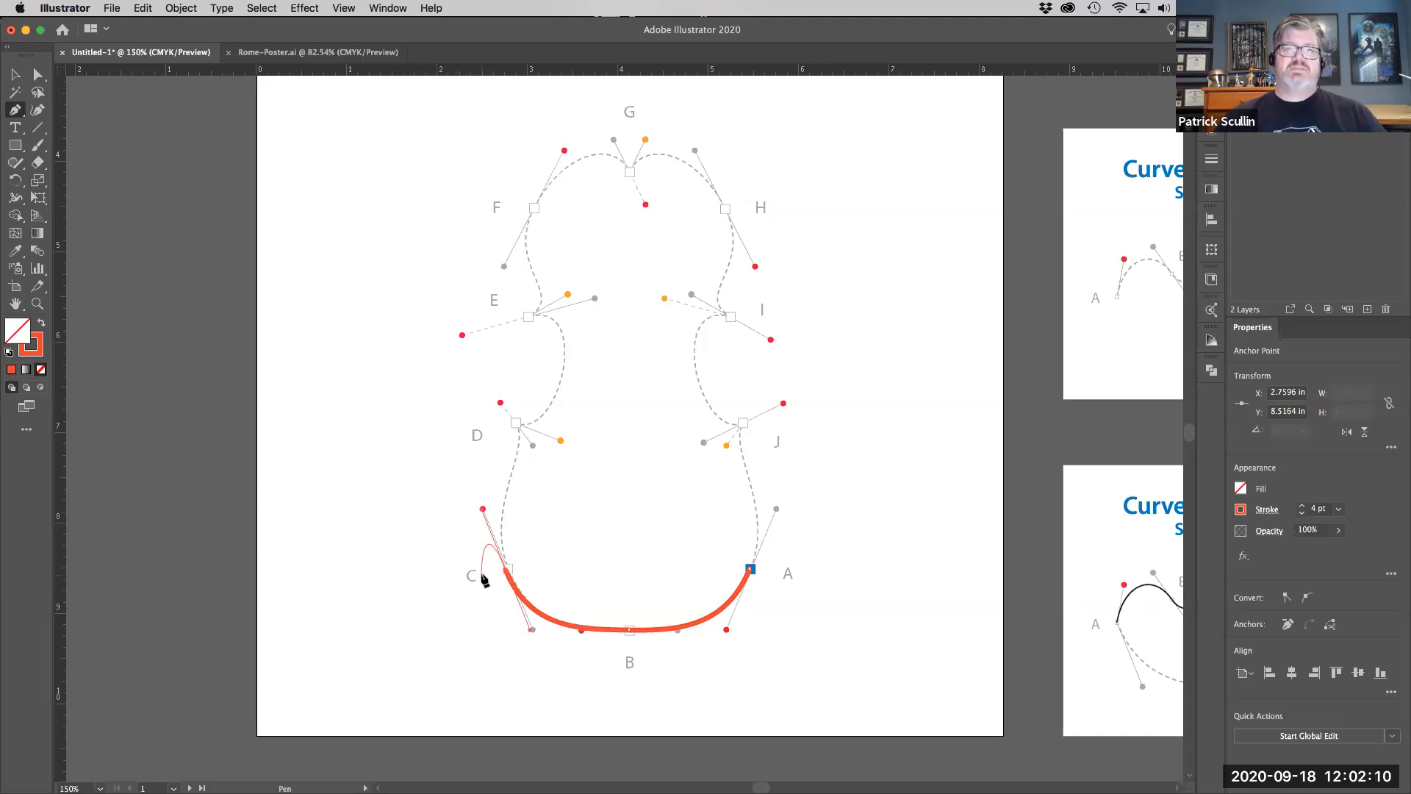
key(super+z)
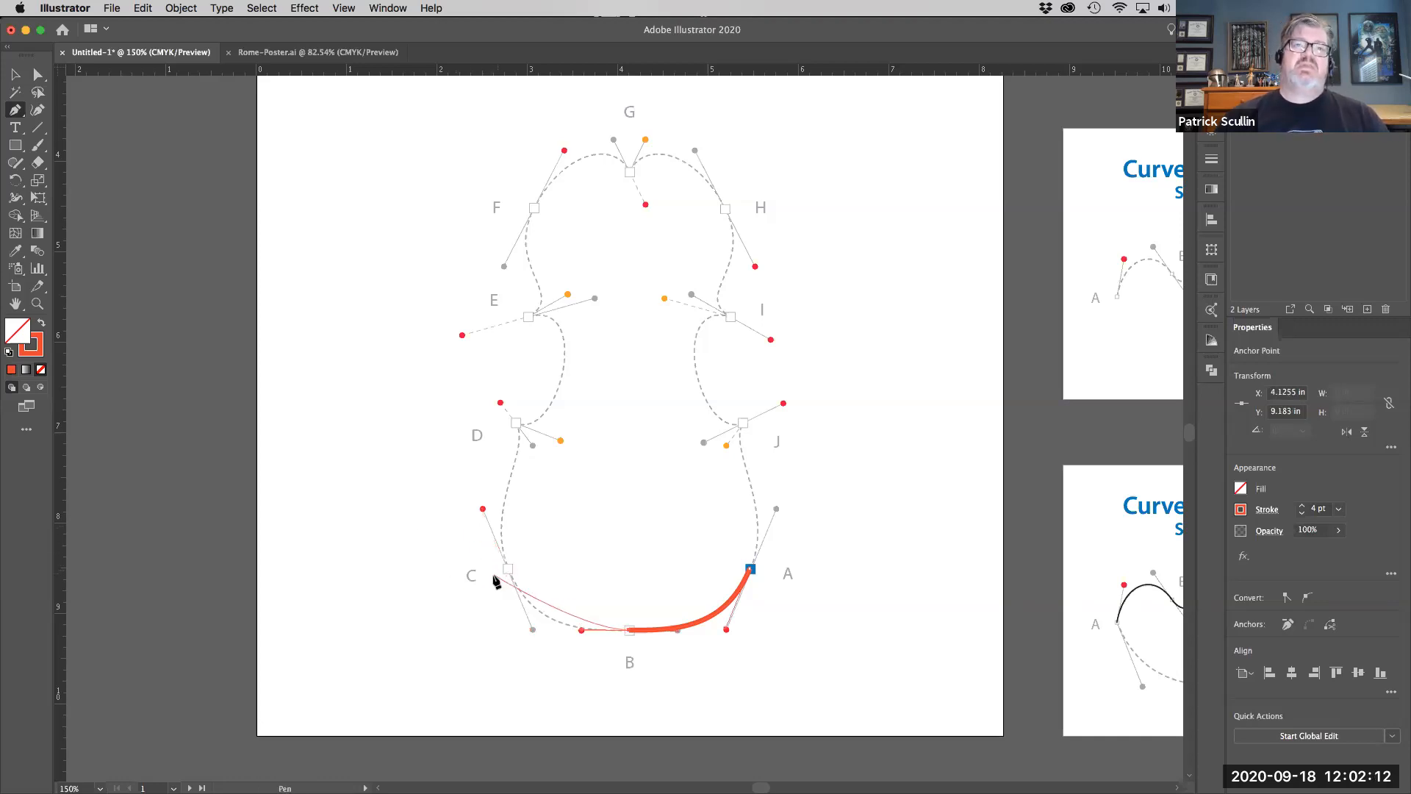
drag(483, 546, 468, 512)
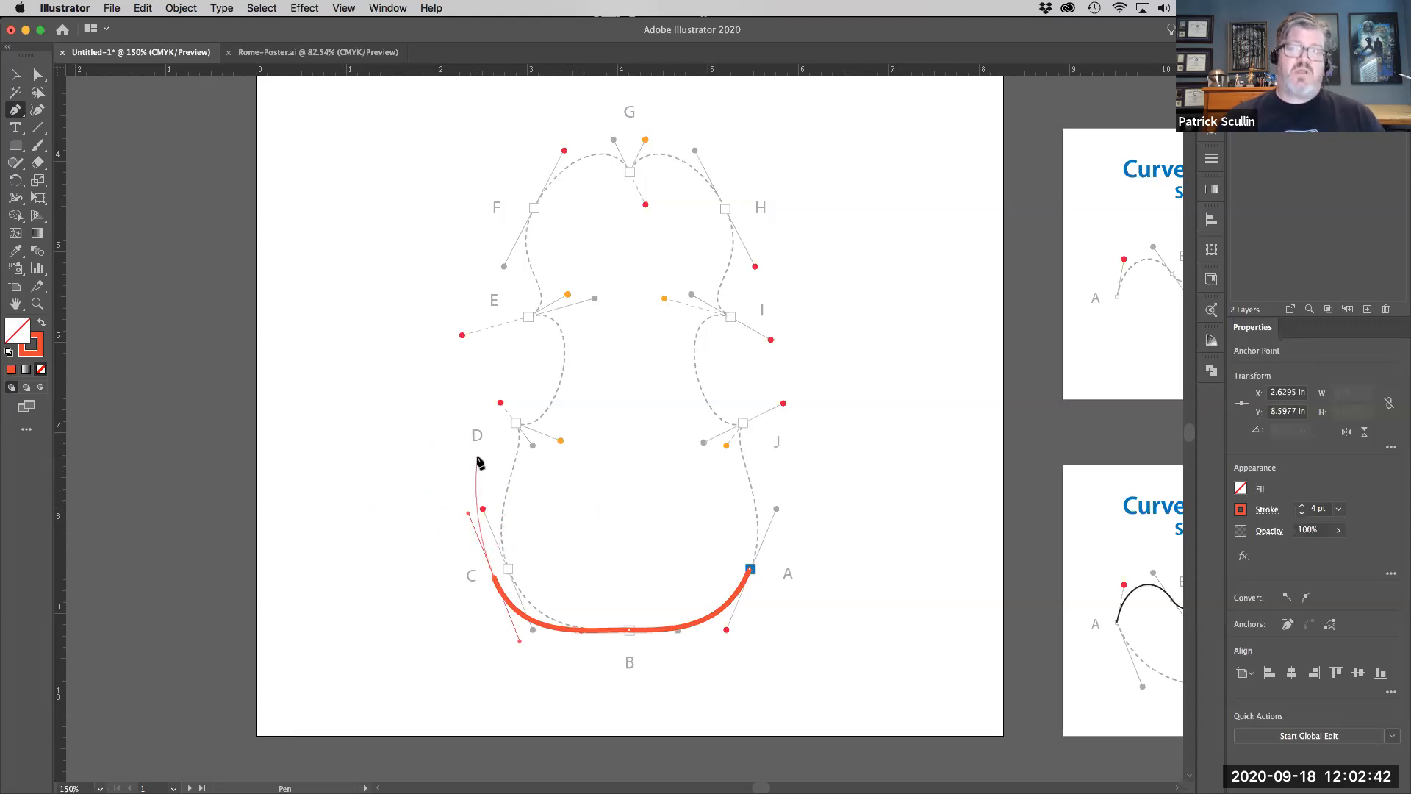
key(super)
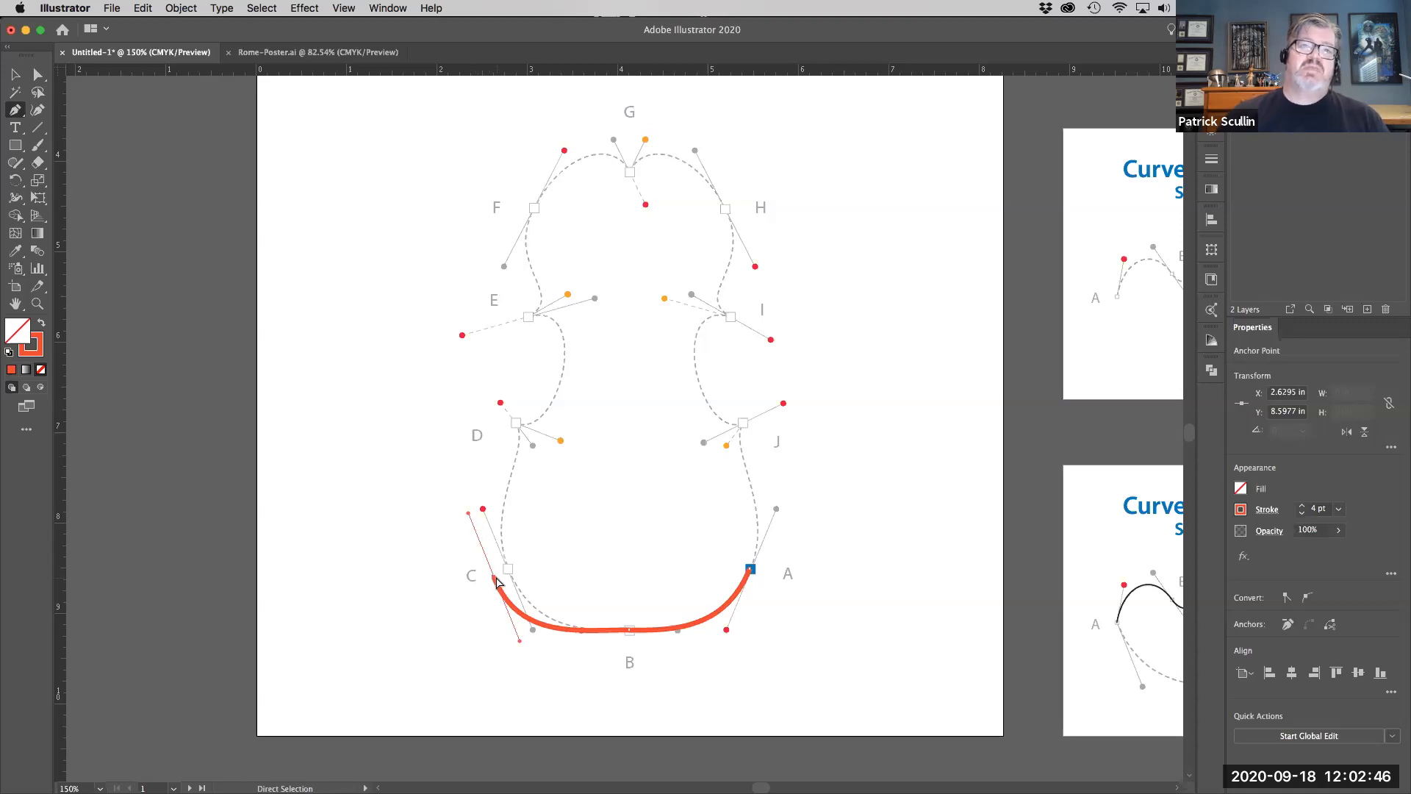
drag(494, 581, 508, 568)
mouse_move(485, 510)
mouse_down()
mouse_move(466, 510)
mouse_move(505, 517)
mouse_move(482, 509)
mouse_up()
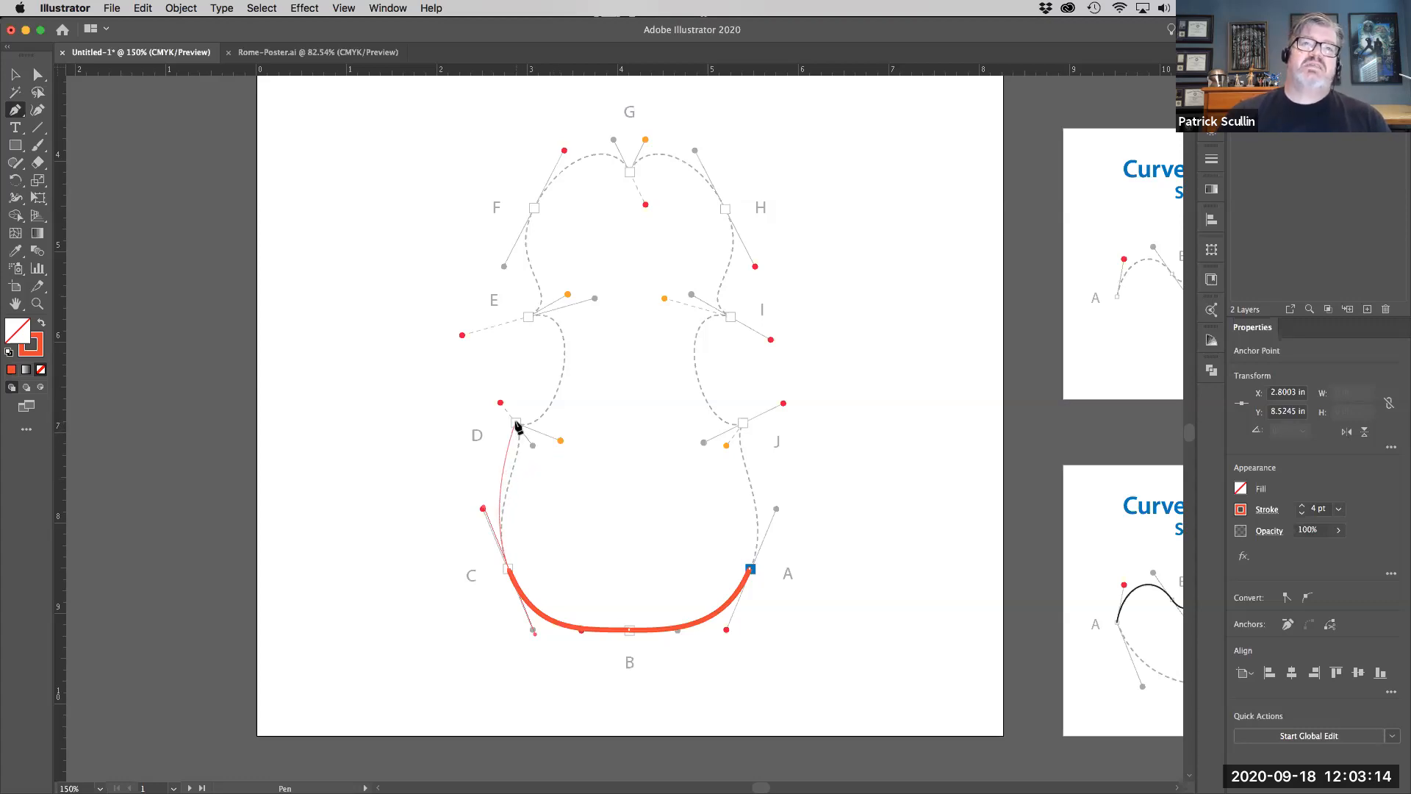
- Add point D with its handle at the red dot, and break the outgoing handle over to the orange dot
drag(517, 423, 498, 400)
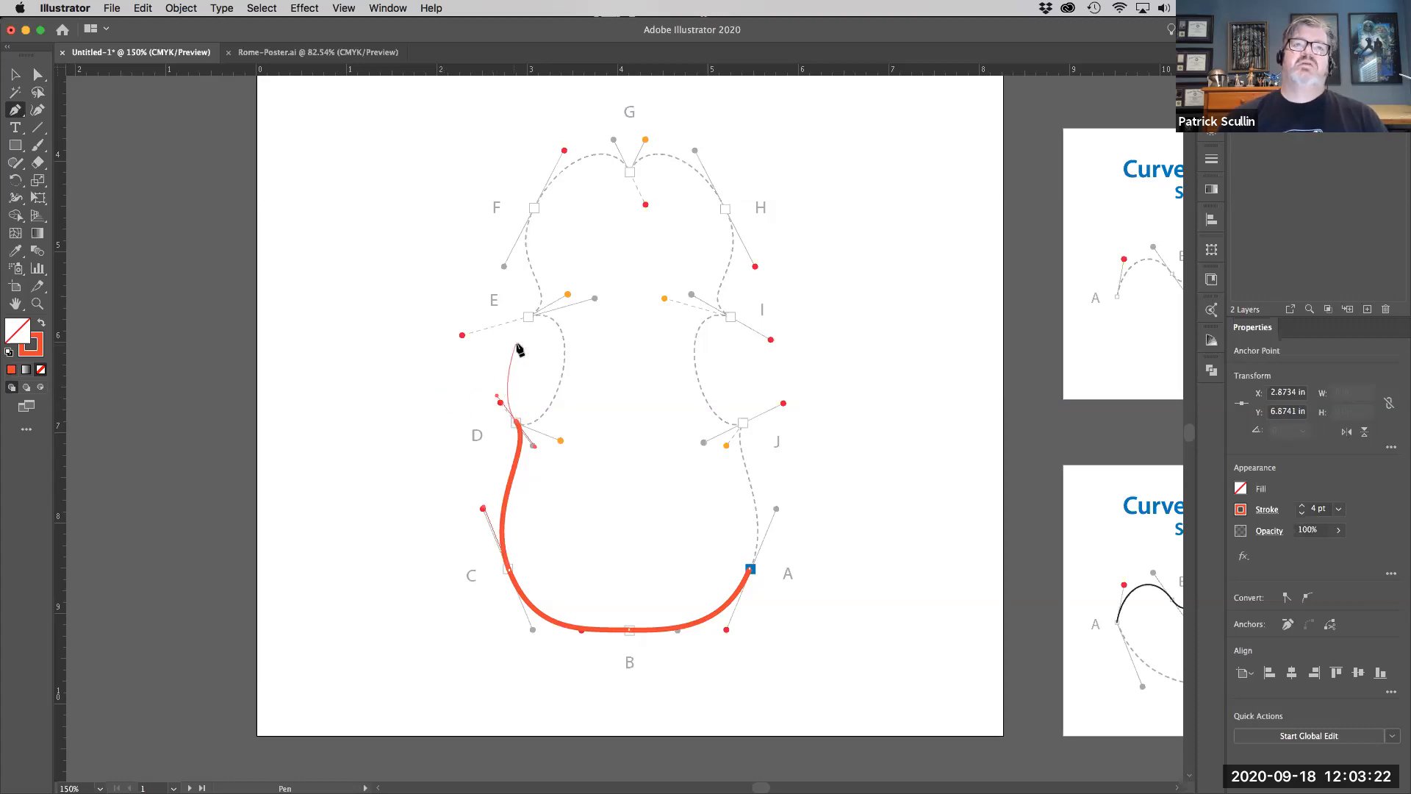
drag(529, 318, 575, 307)
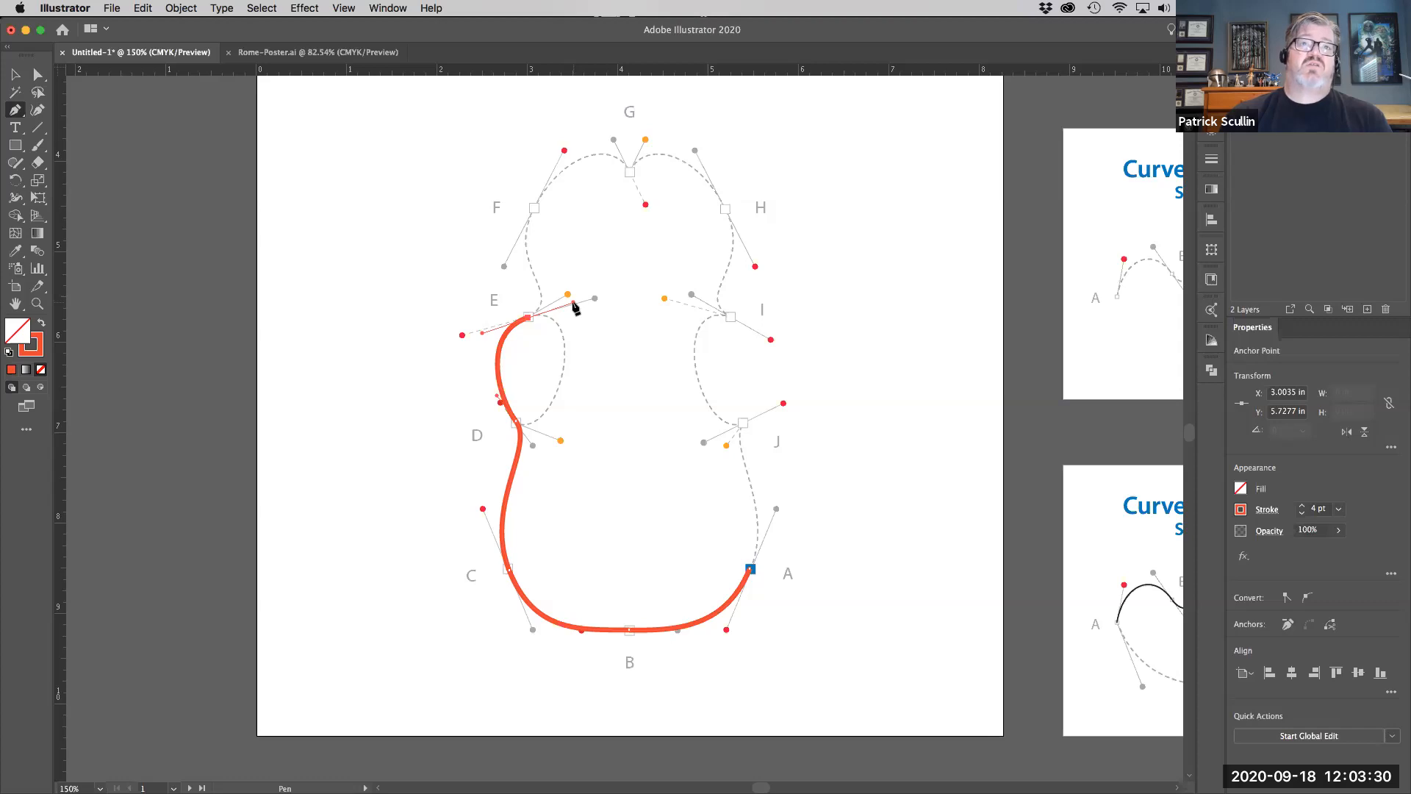
key(super+z)
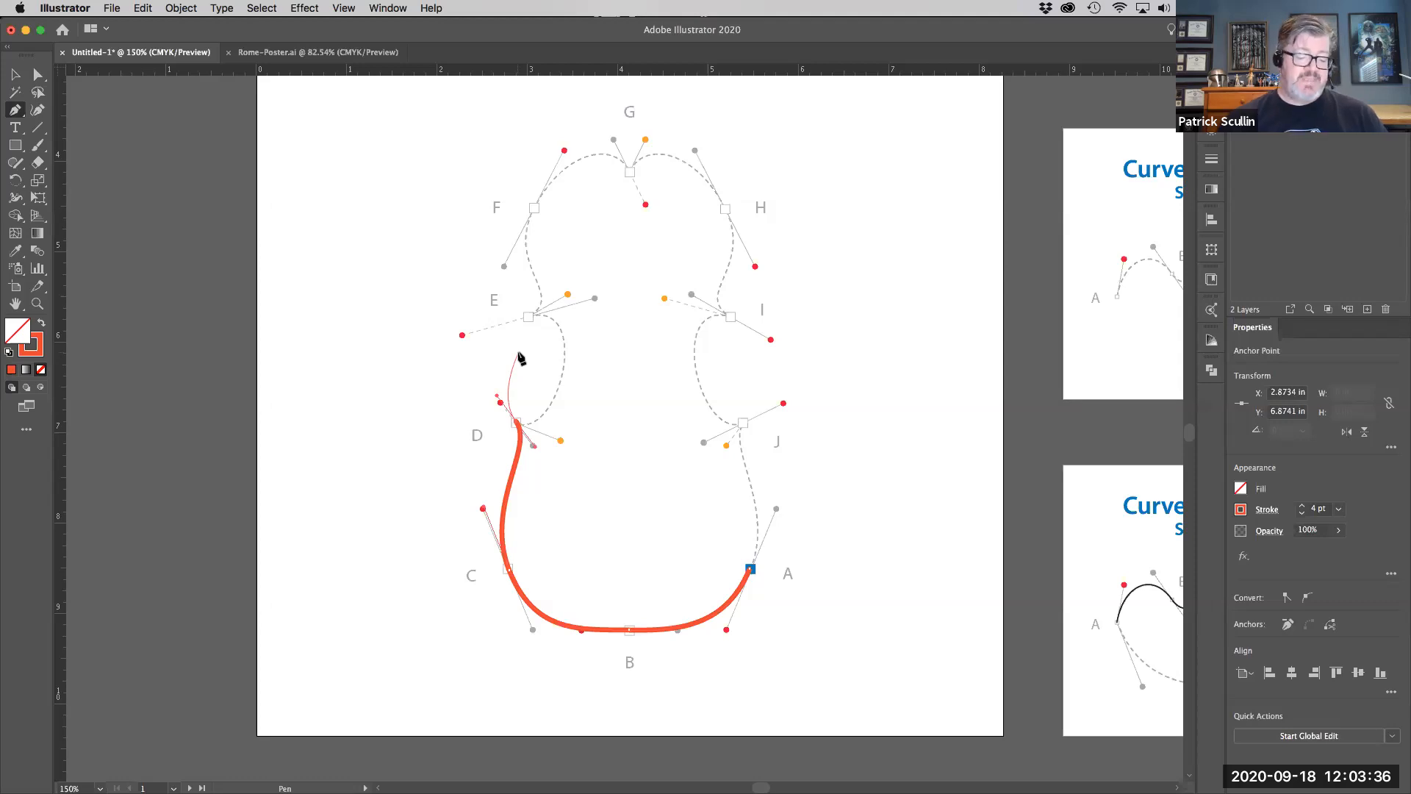
key(alt)
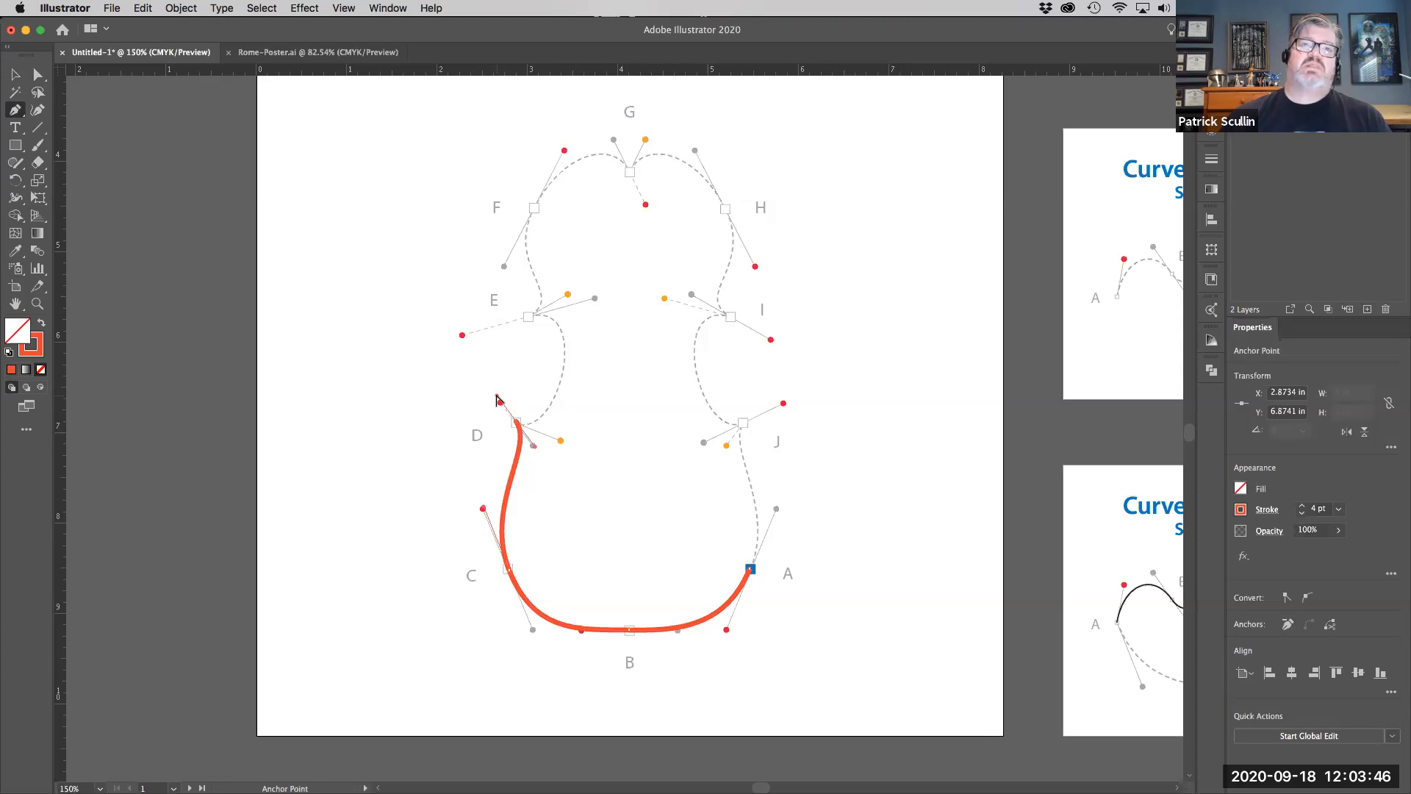
drag(497, 397, 561, 441)
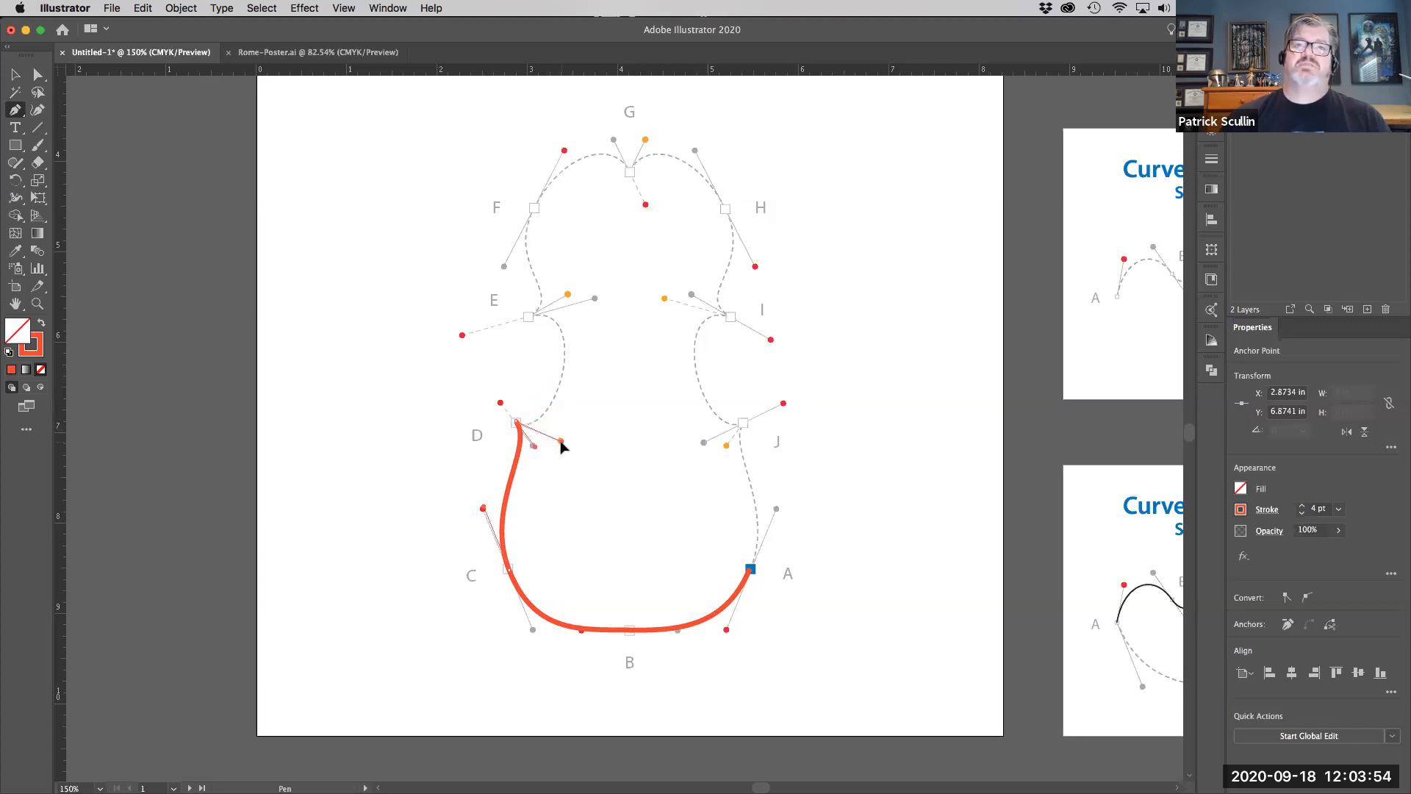
drag(560, 445, 560, 444)
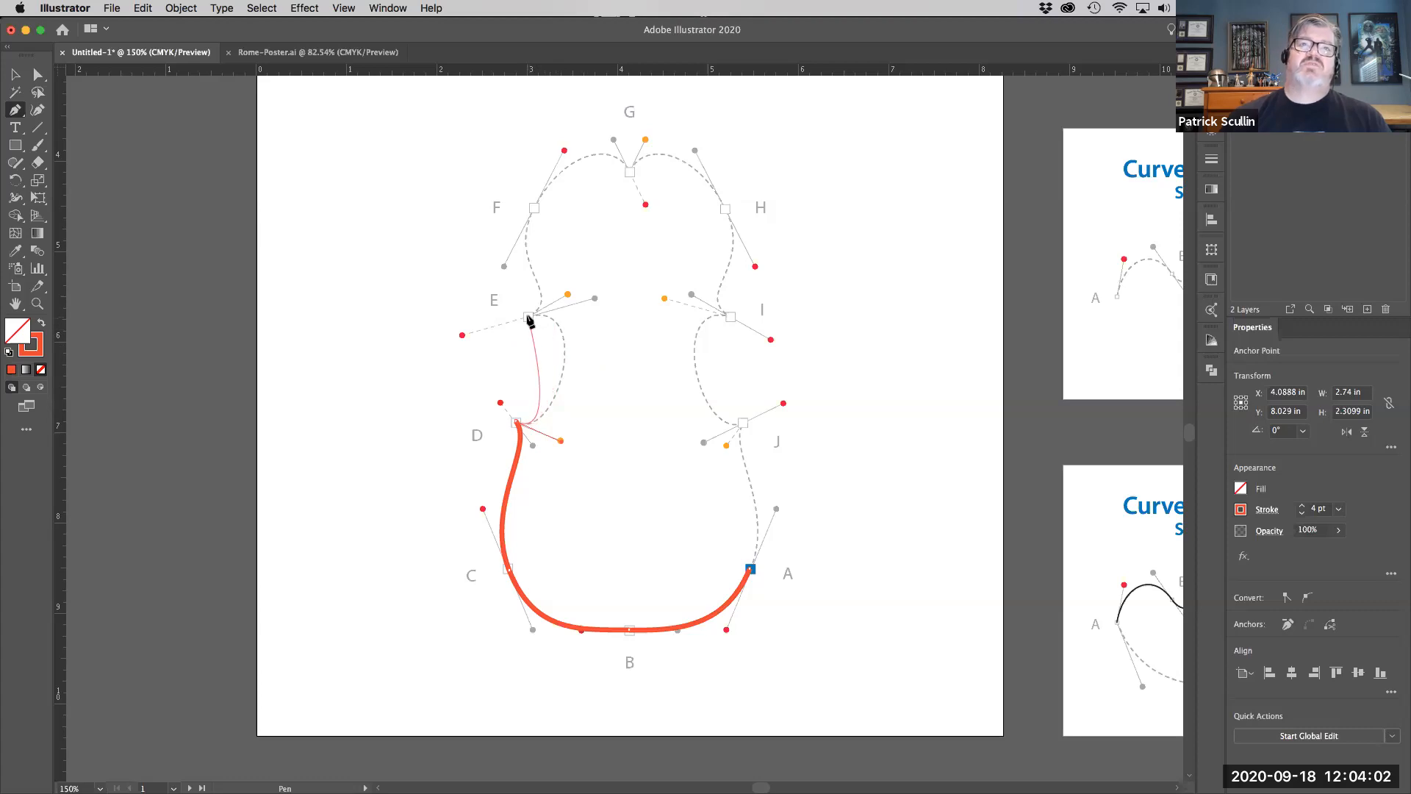
- Add corner point E with its outgoing handle broken to the orange dot, and smooth point F with its handle at the red dot
drag(530, 319, 460, 339)
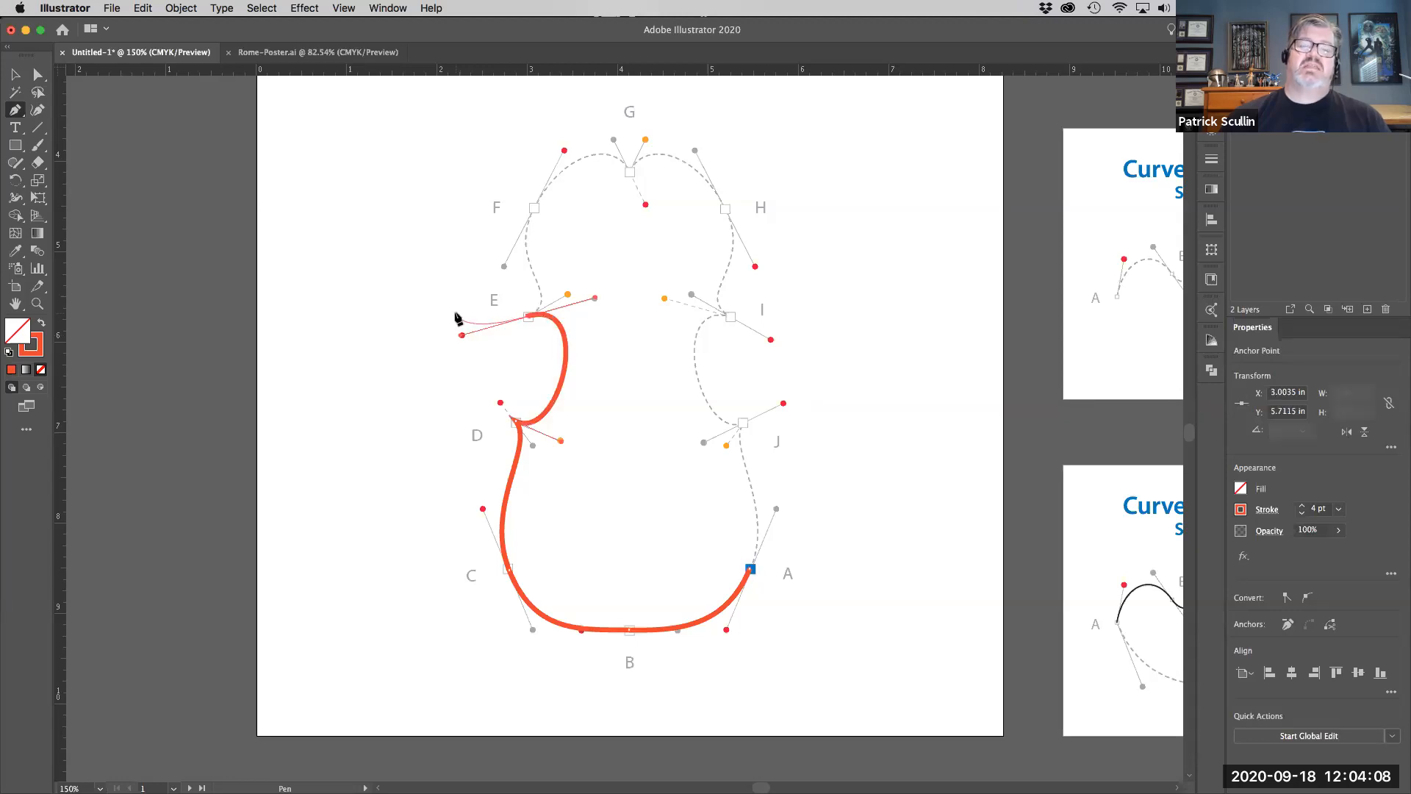
key(alt)
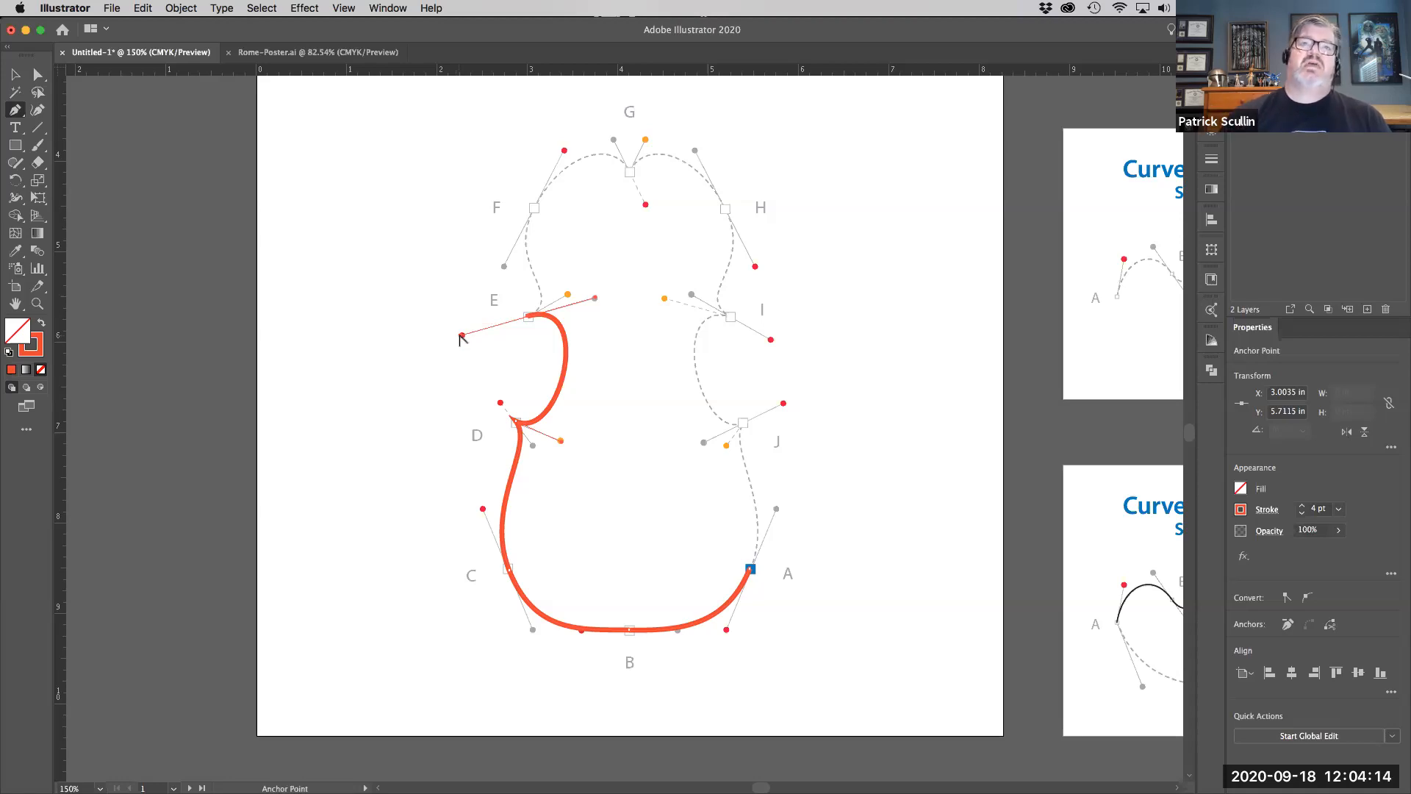
drag(462, 336, 570, 297)
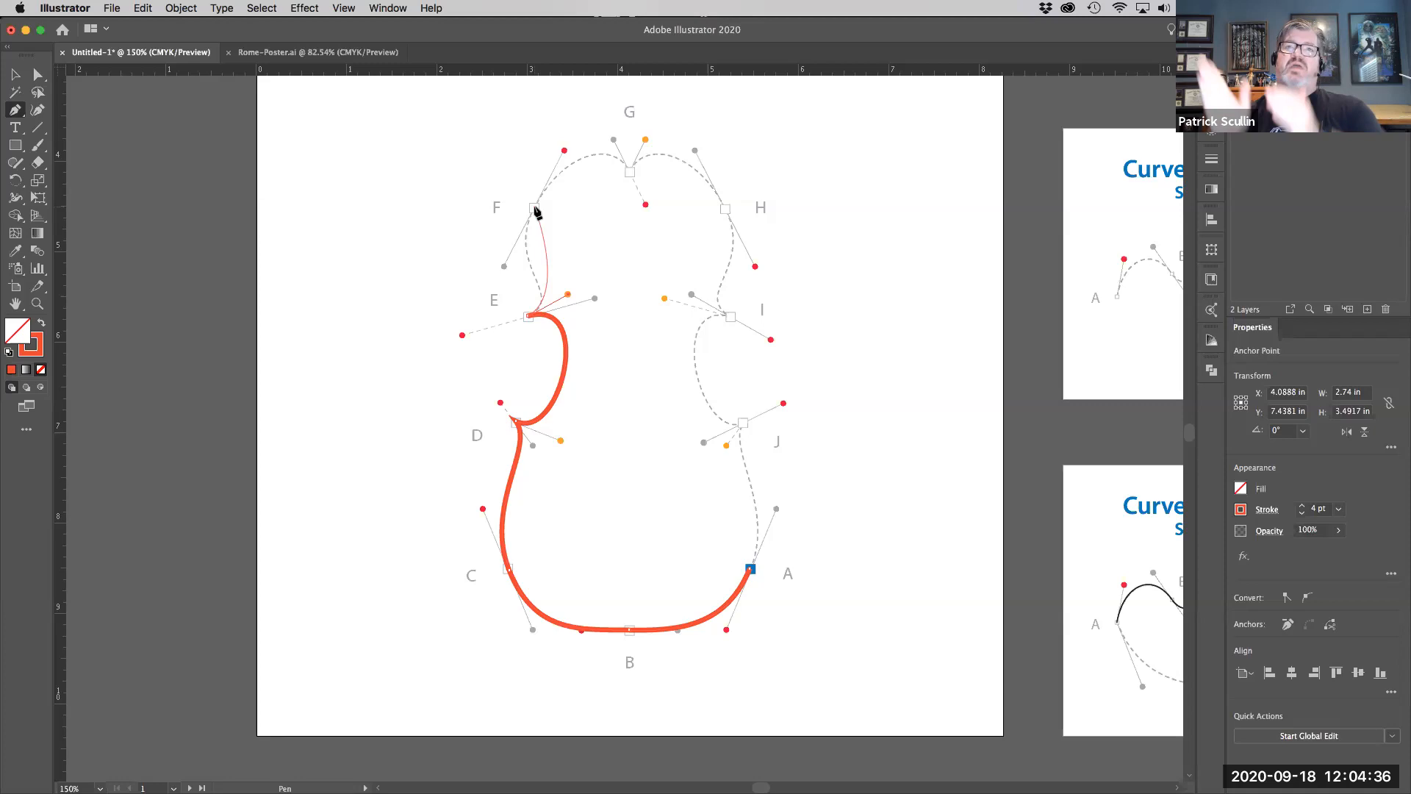
drag(534, 209, 566, 153)
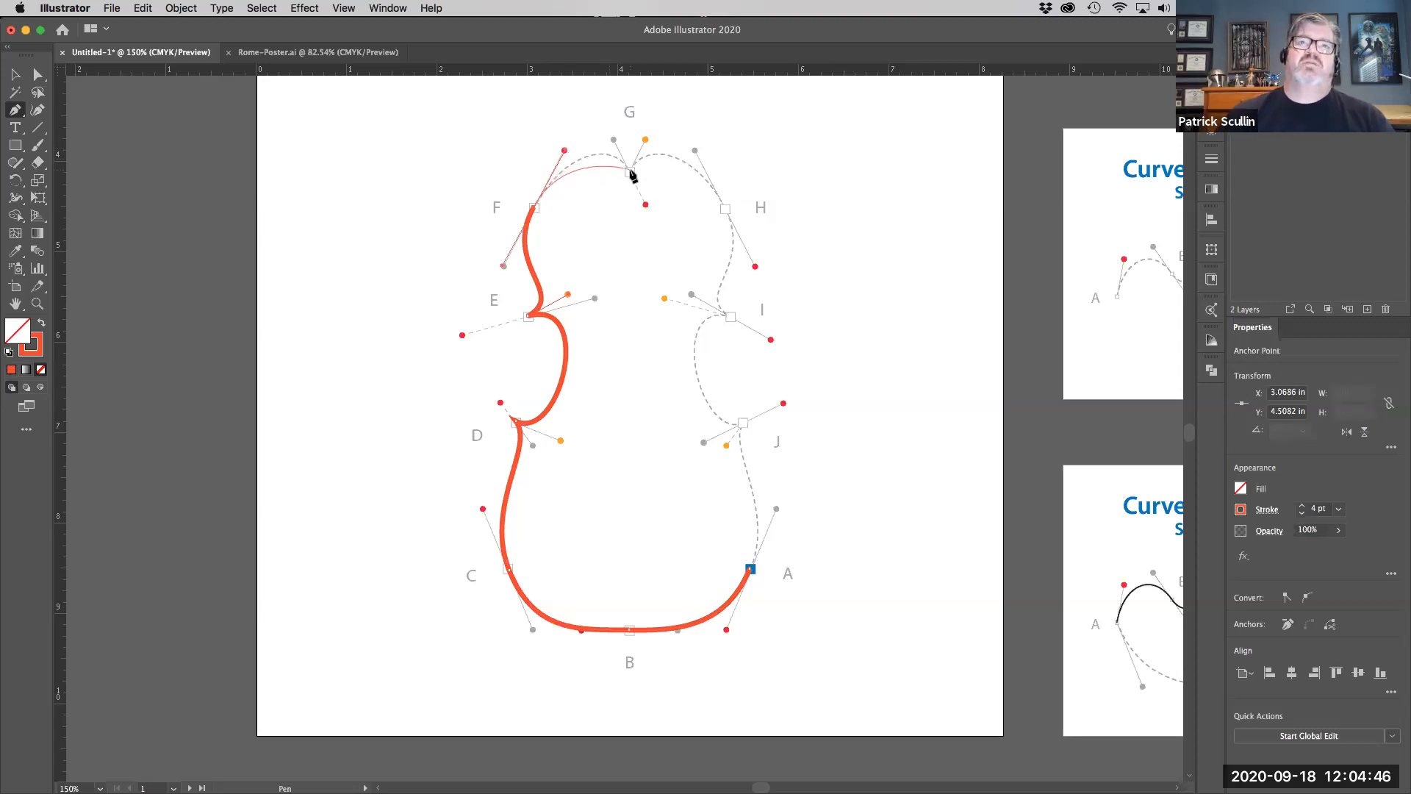
- Add corner point G with its outgoing handle broken to the orange dot, and smooth point H with its handle at the red dot
drag(630, 172, 646, 209)
key(alt)
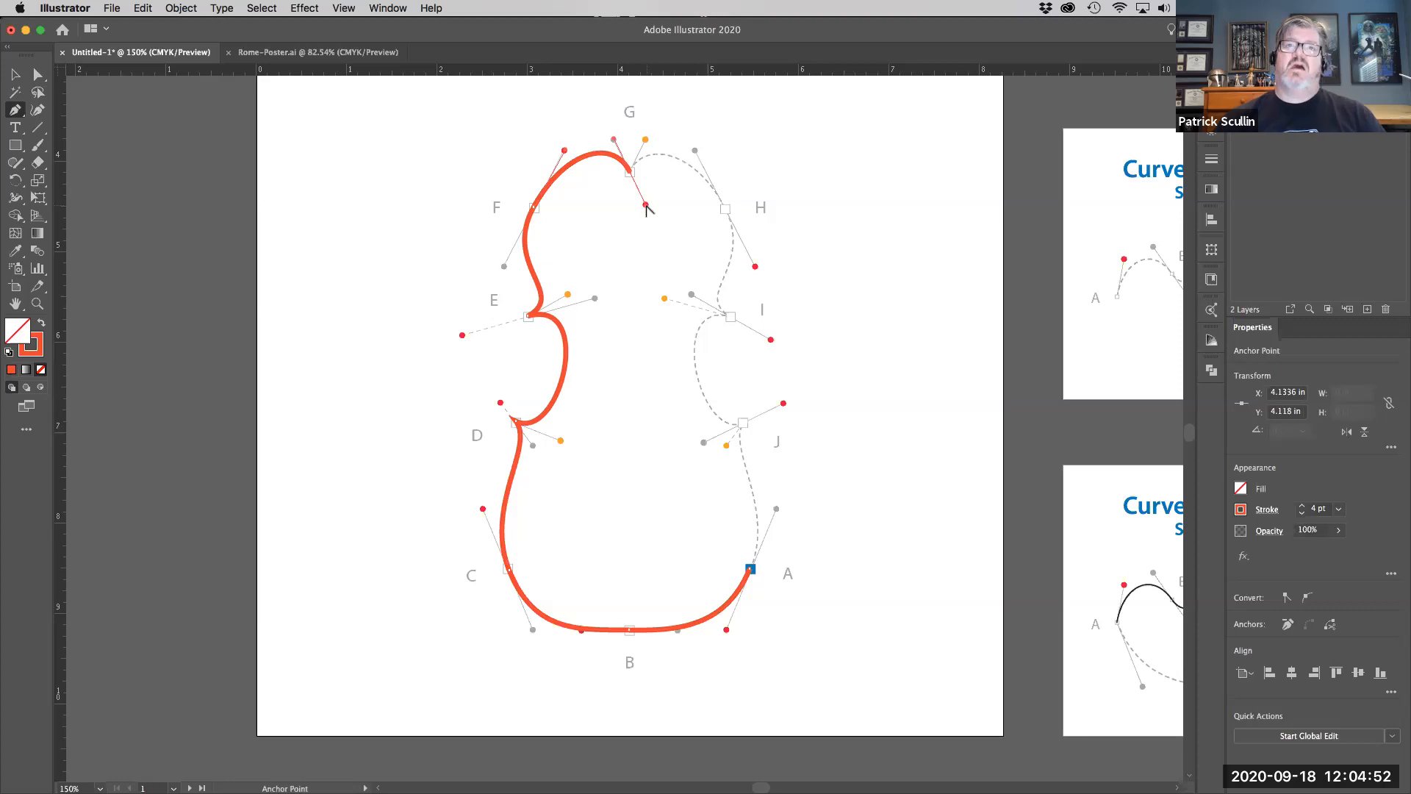
drag(644, 209, 647, 143)
key(alt)
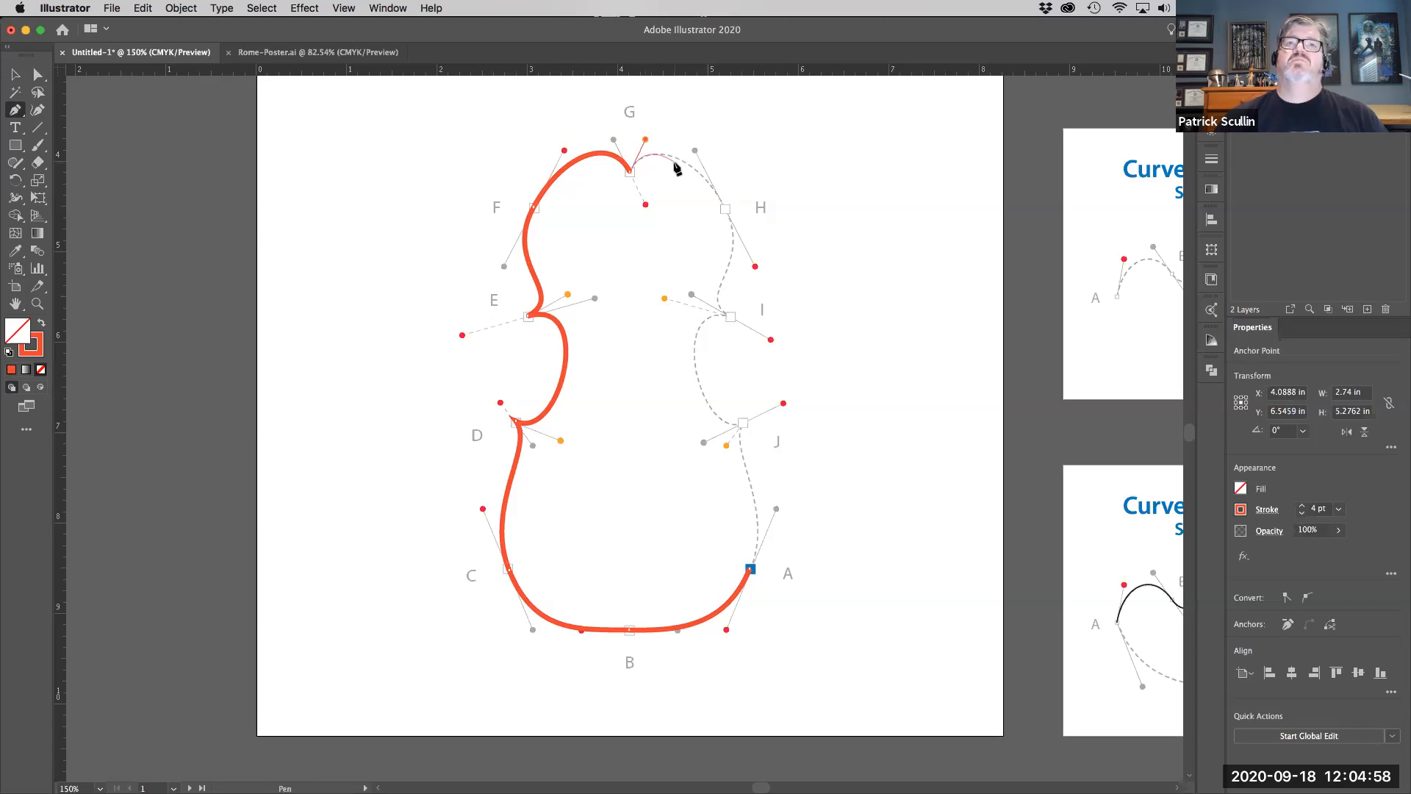
drag(726, 211, 755, 267)
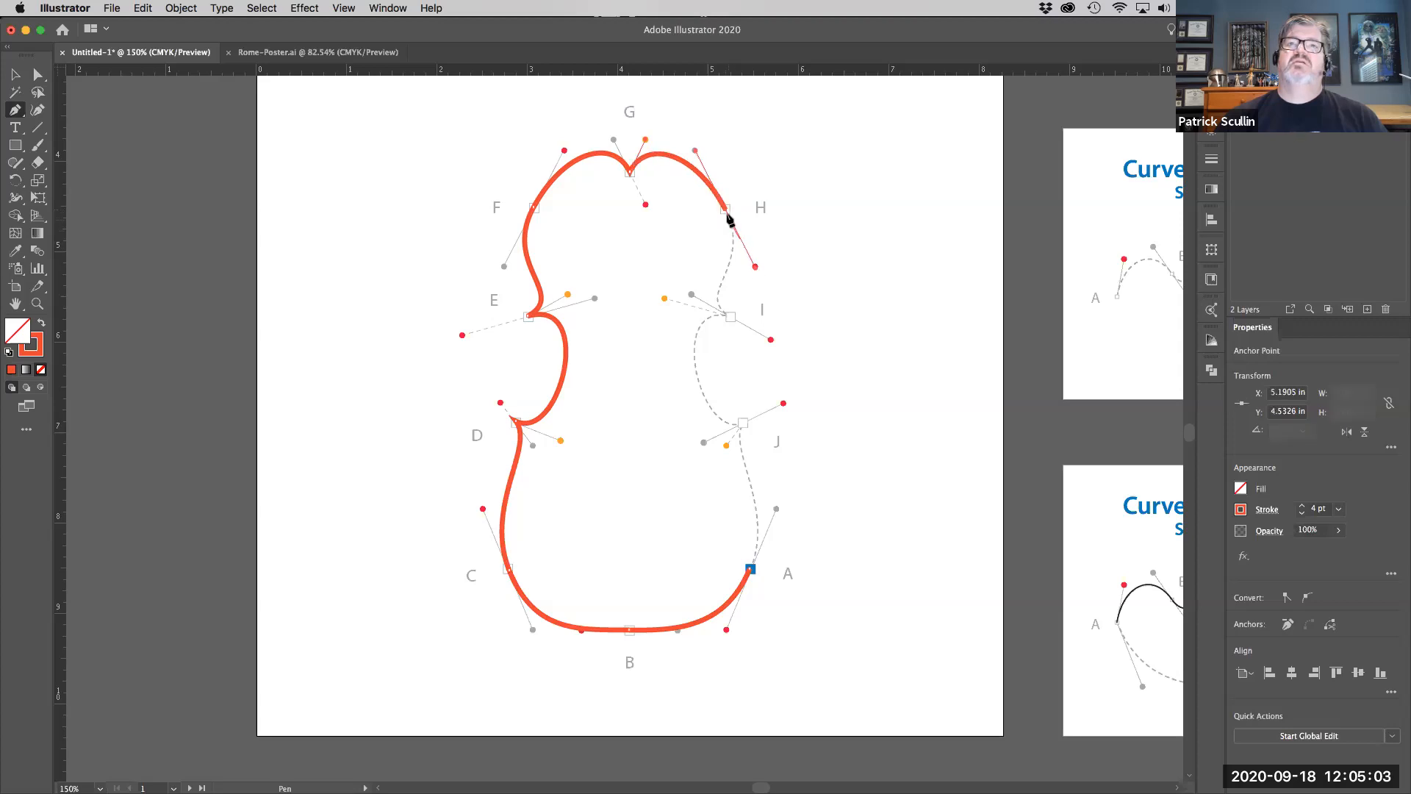
super+click(773, 211)
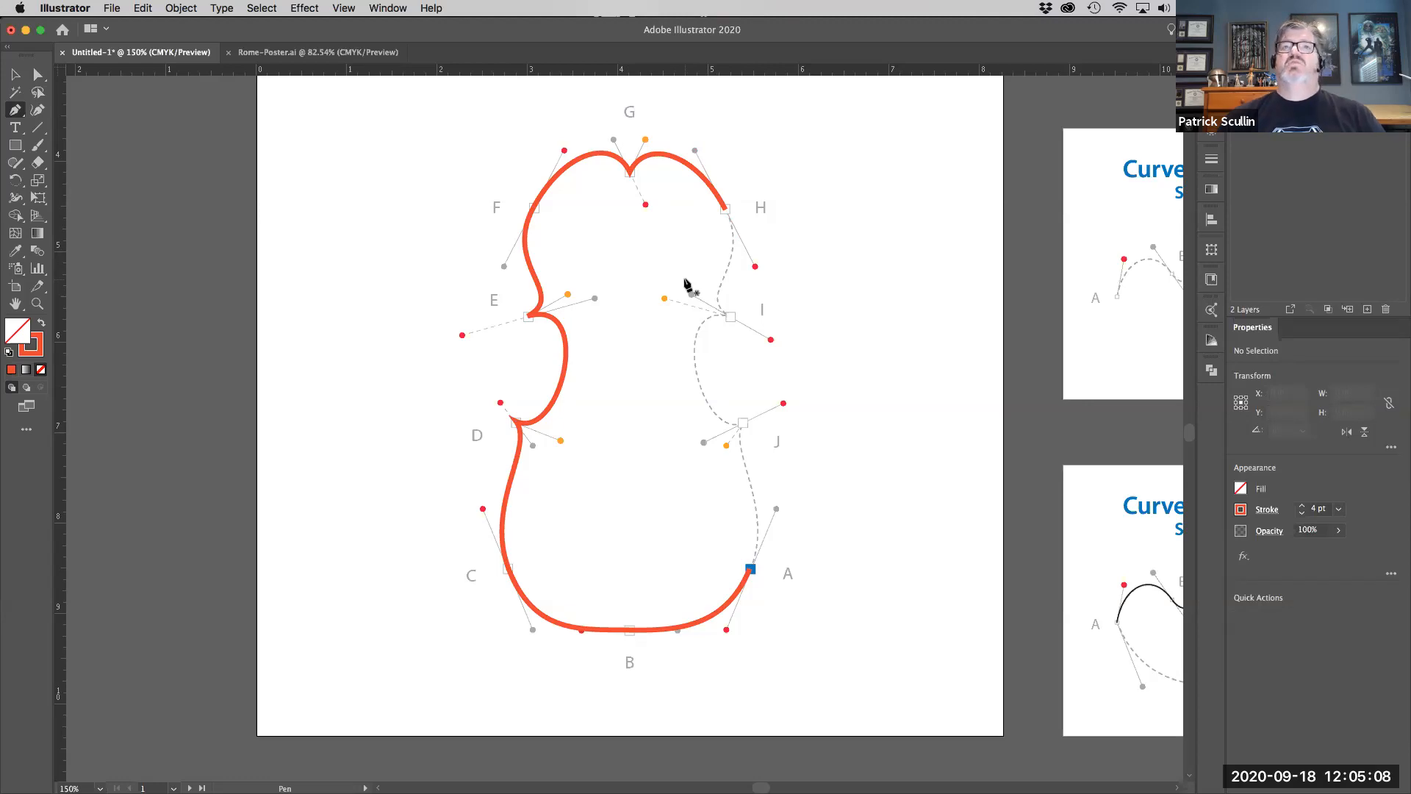
click(727, 211)
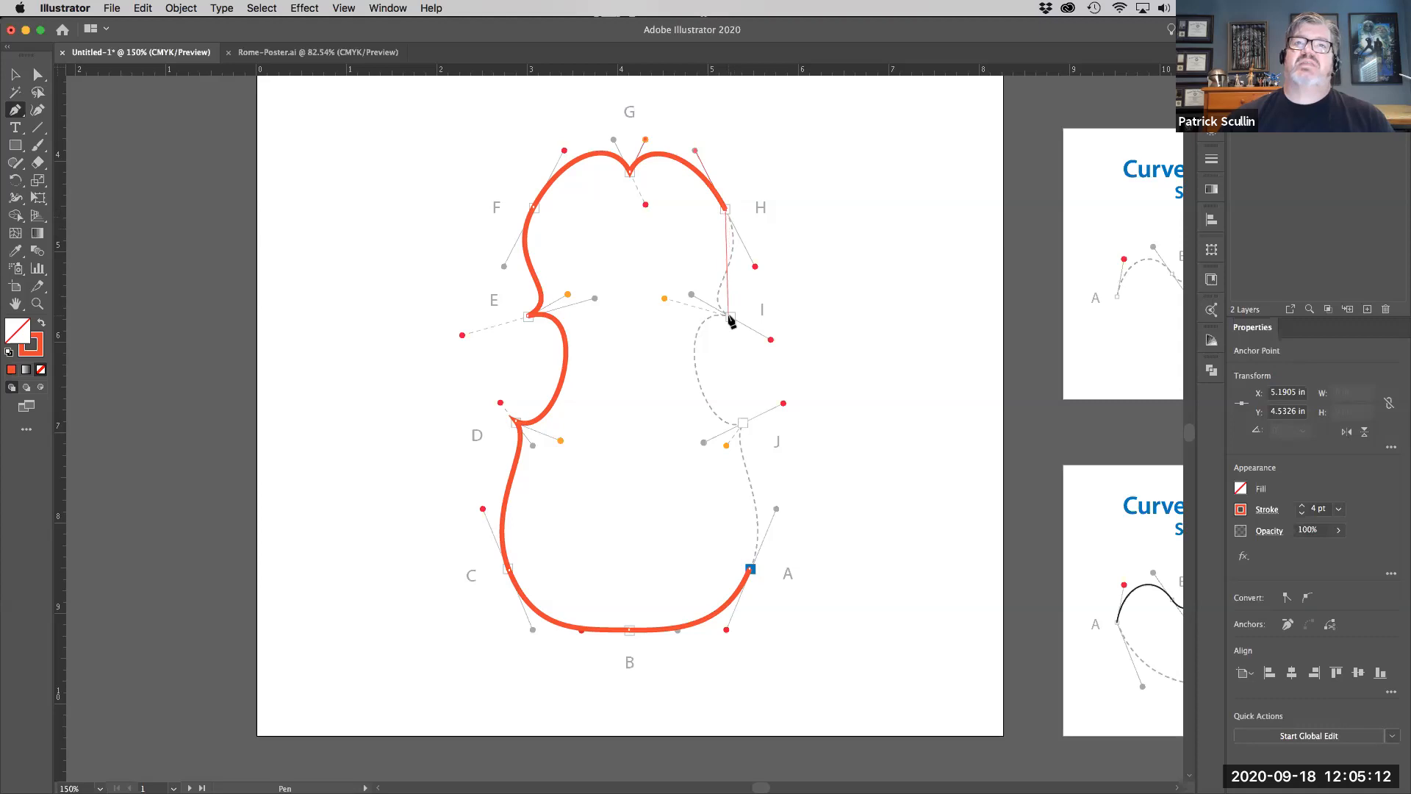
drag(731, 317, 794, 359)
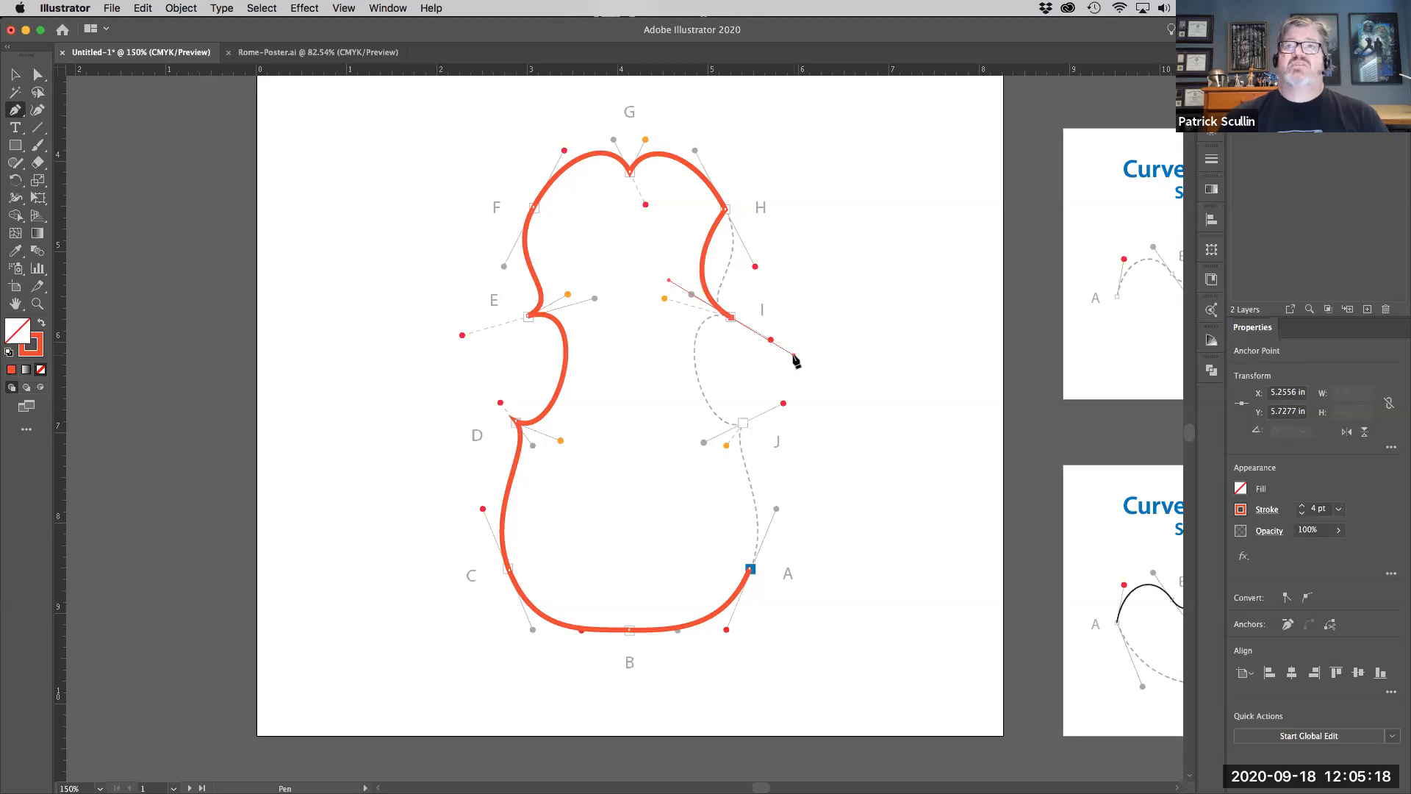
key(super+z)
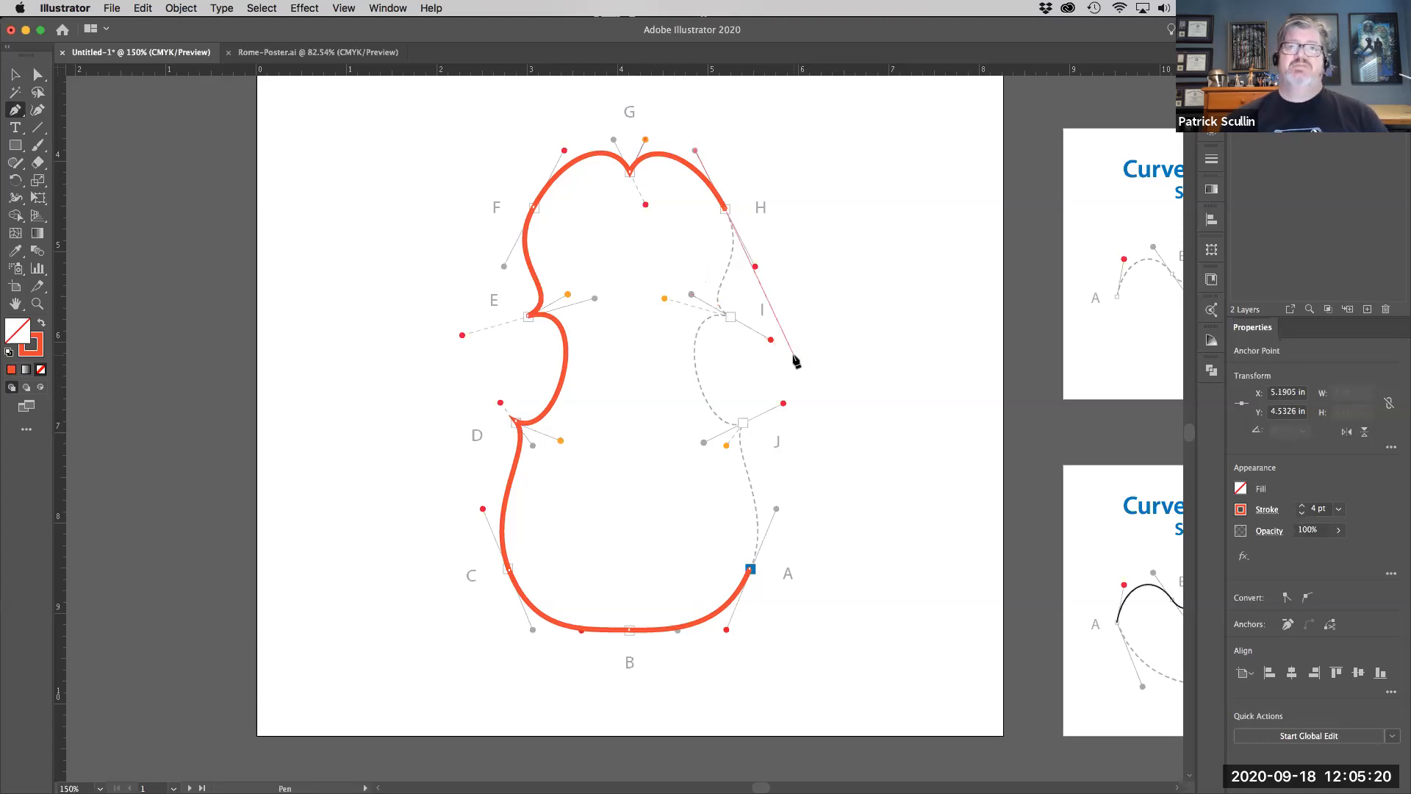
super+click(762, 218)
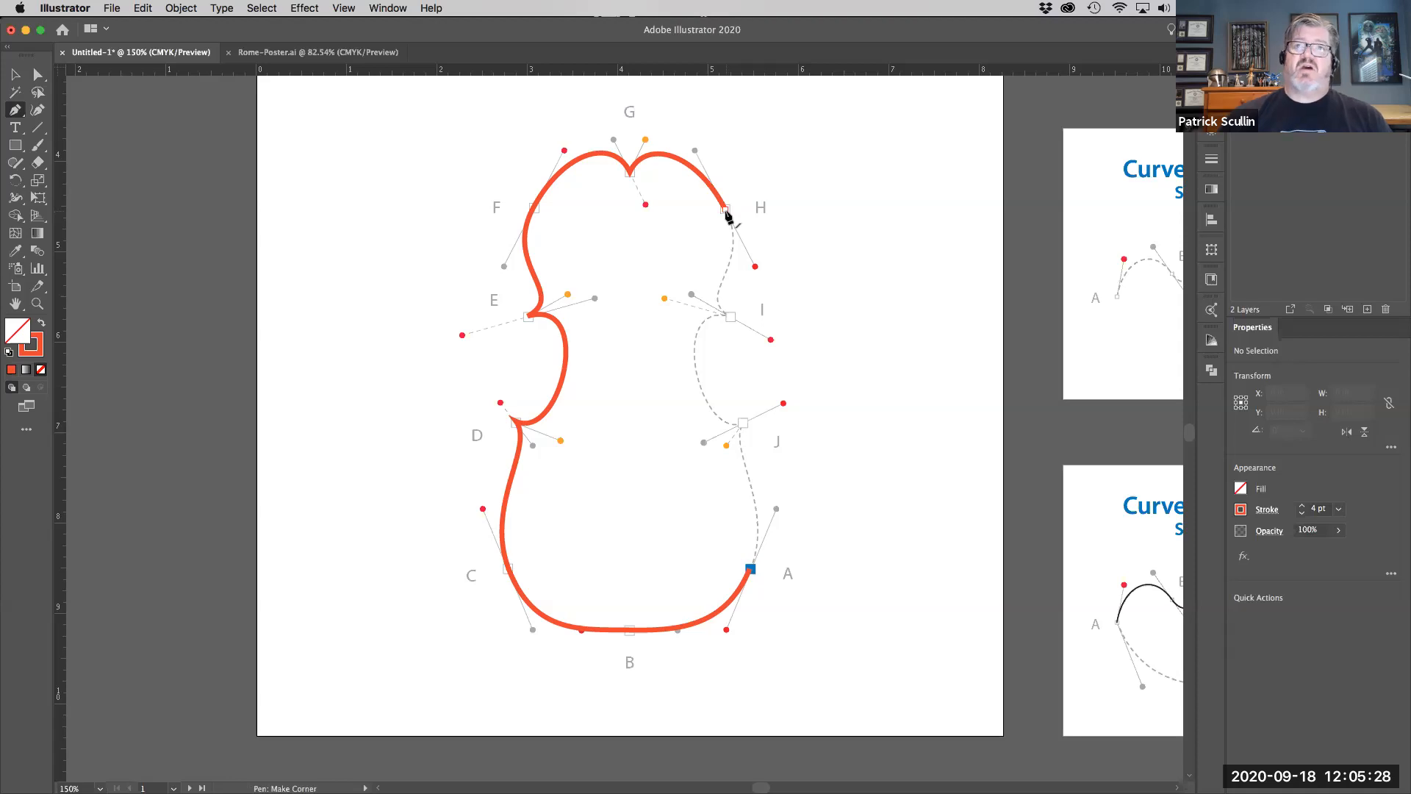
- Resume the path at H with its handle at the red dot, and trace through corners I and J to close it at A
drag(726, 213, 757, 271)
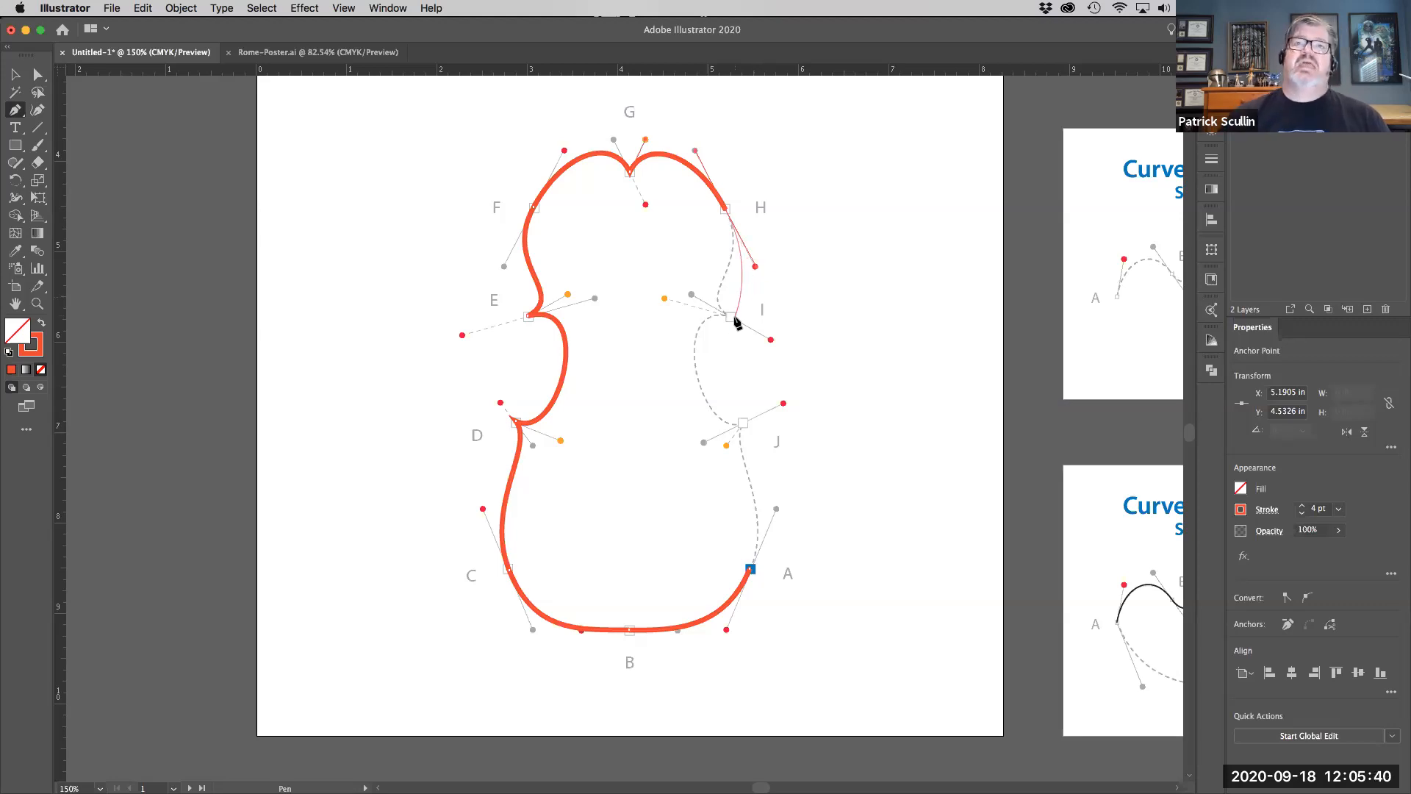
mouse_move(730, 317)
mouse_down()
mouse_move(772, 342)
mouse_move(750, 362)
mouse_move(699, 362)
mouse_move(663, 299)
mouse_up()
drag(741, 424, 784, 403)
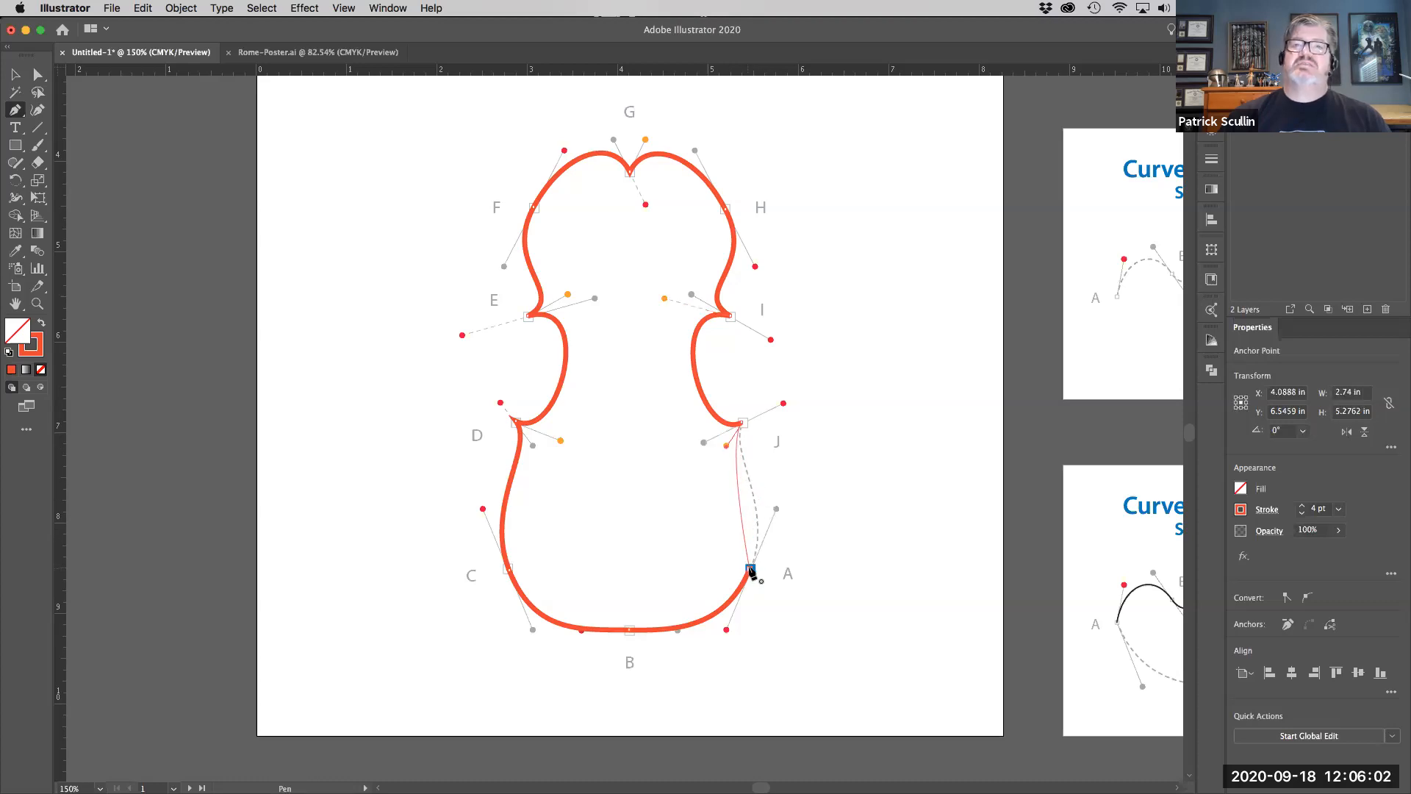
drag(750, 570, 725, 631)
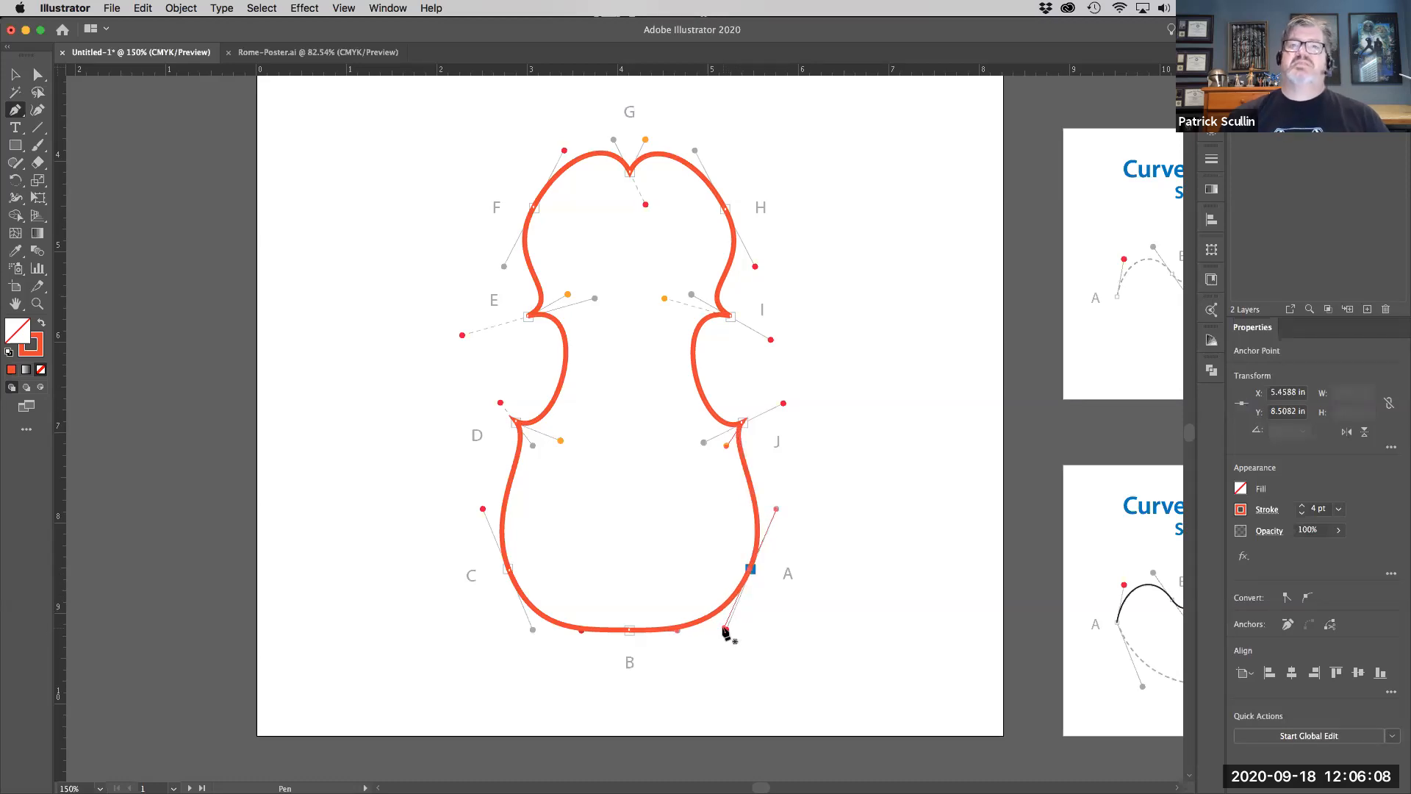